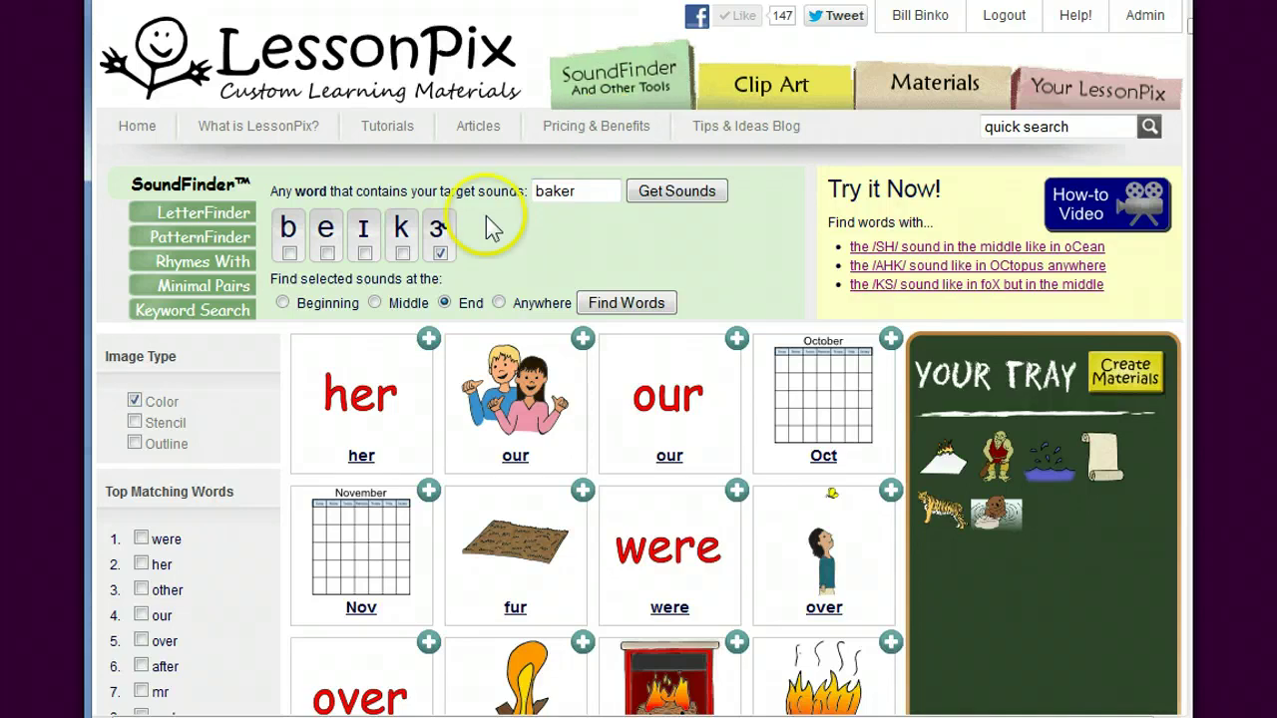
Tick the ɝ sound in LessonPix SoundFinder
left_click(440, 253)
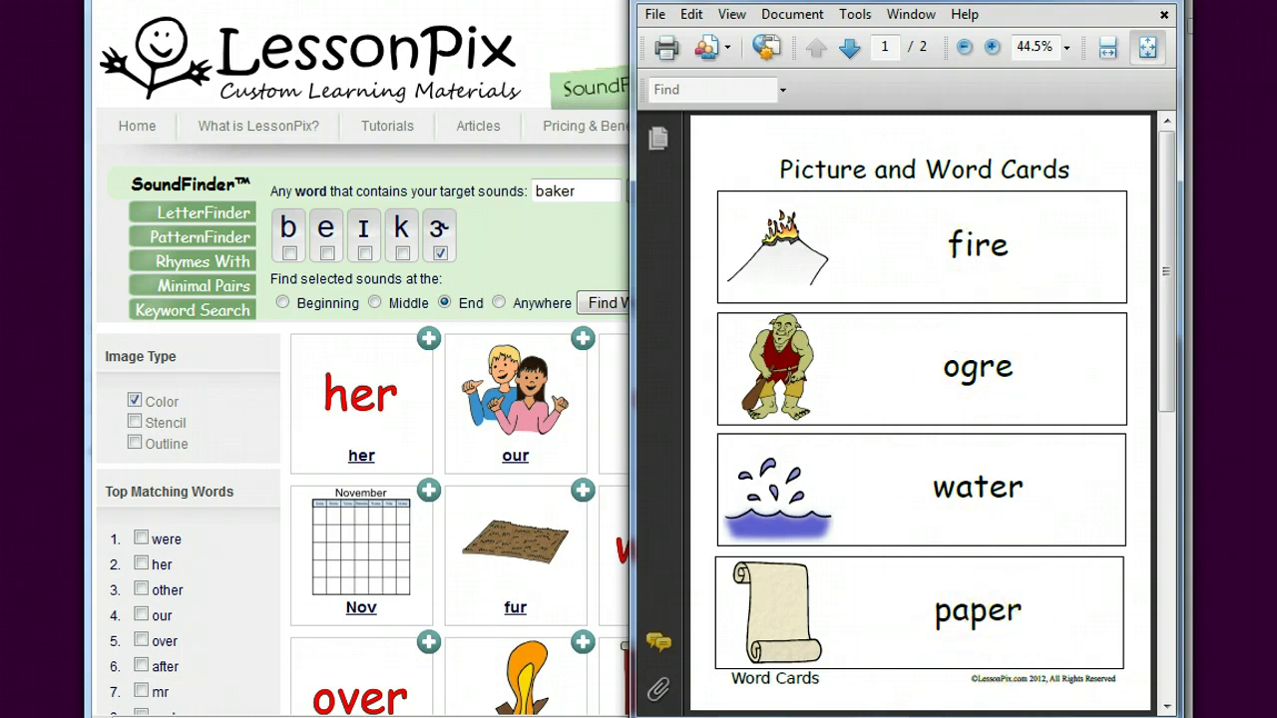
Bring Audacity forward and start a new empty project, closing the extra project window
mouse_move(866, 717)
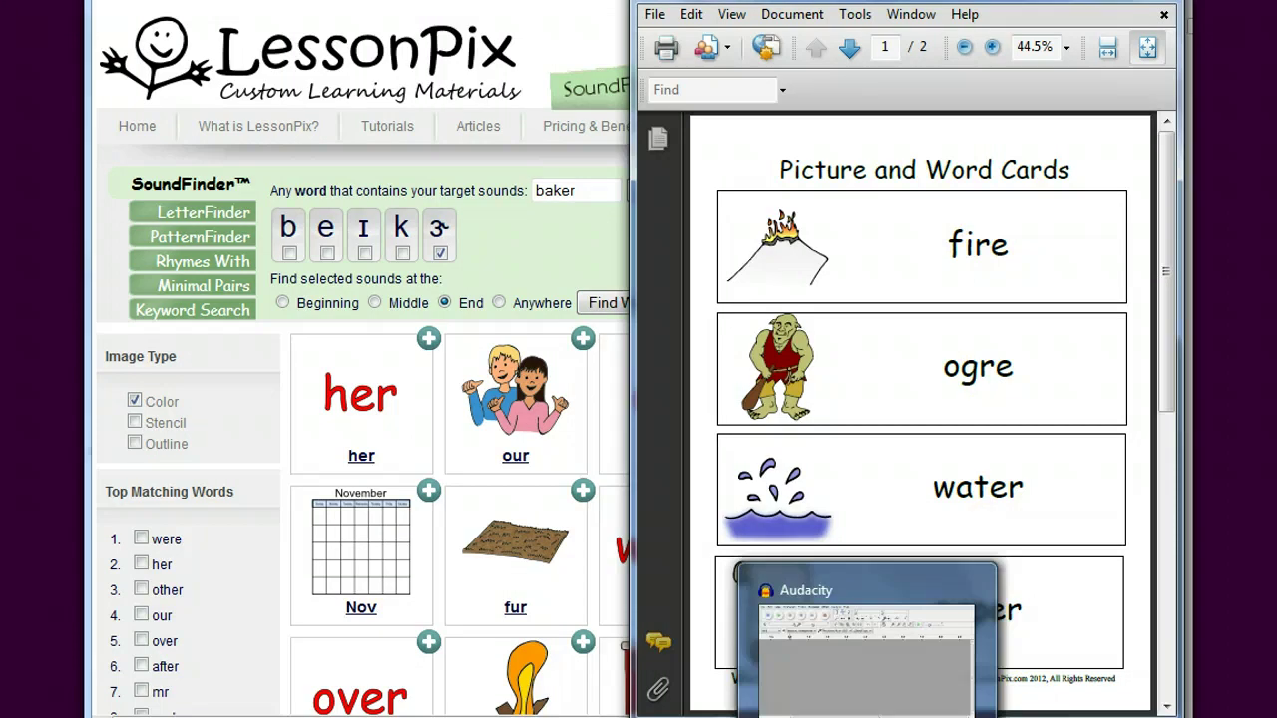
left_click(865, 717)
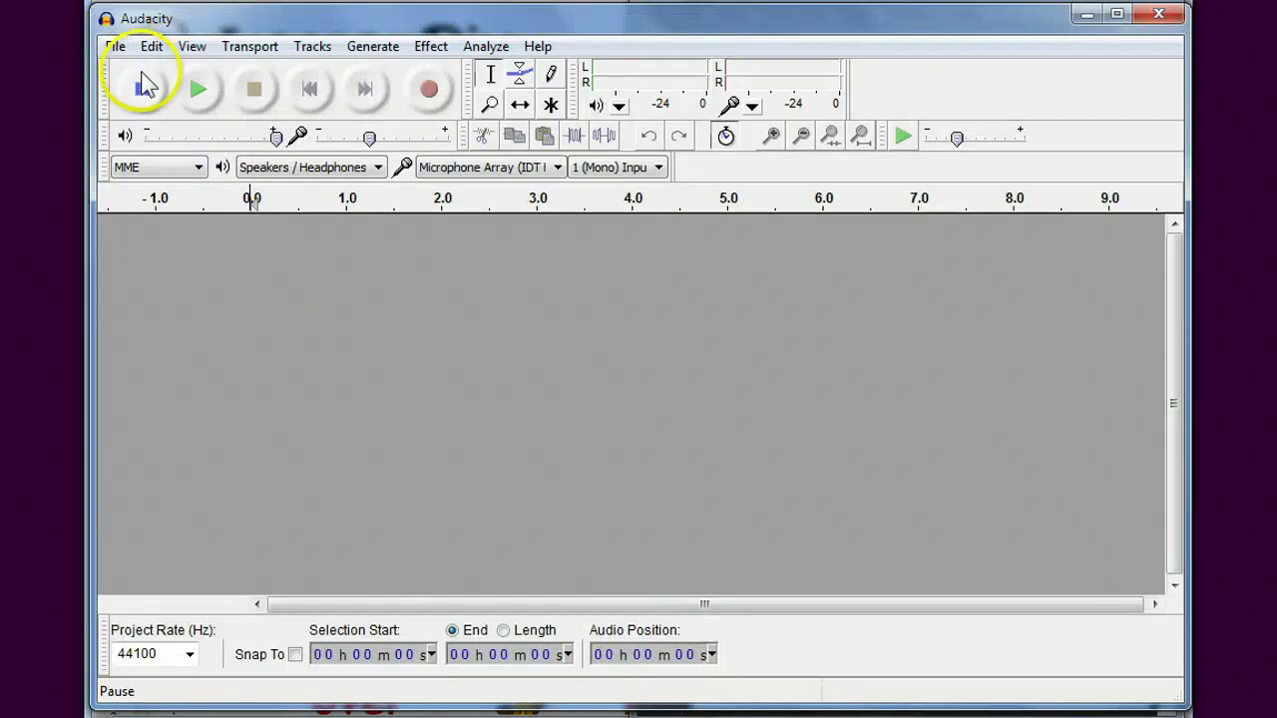
left_click(116, 48)
left_click(133, 74)
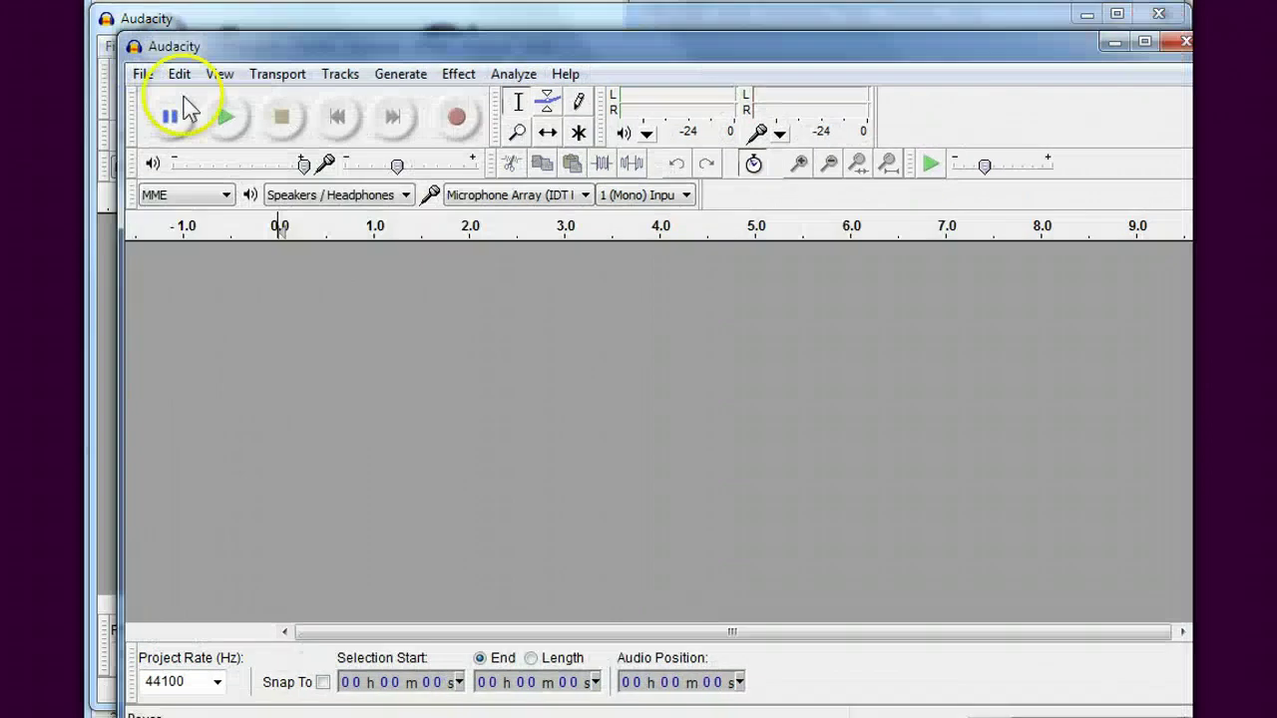
left_click(1184, 42)
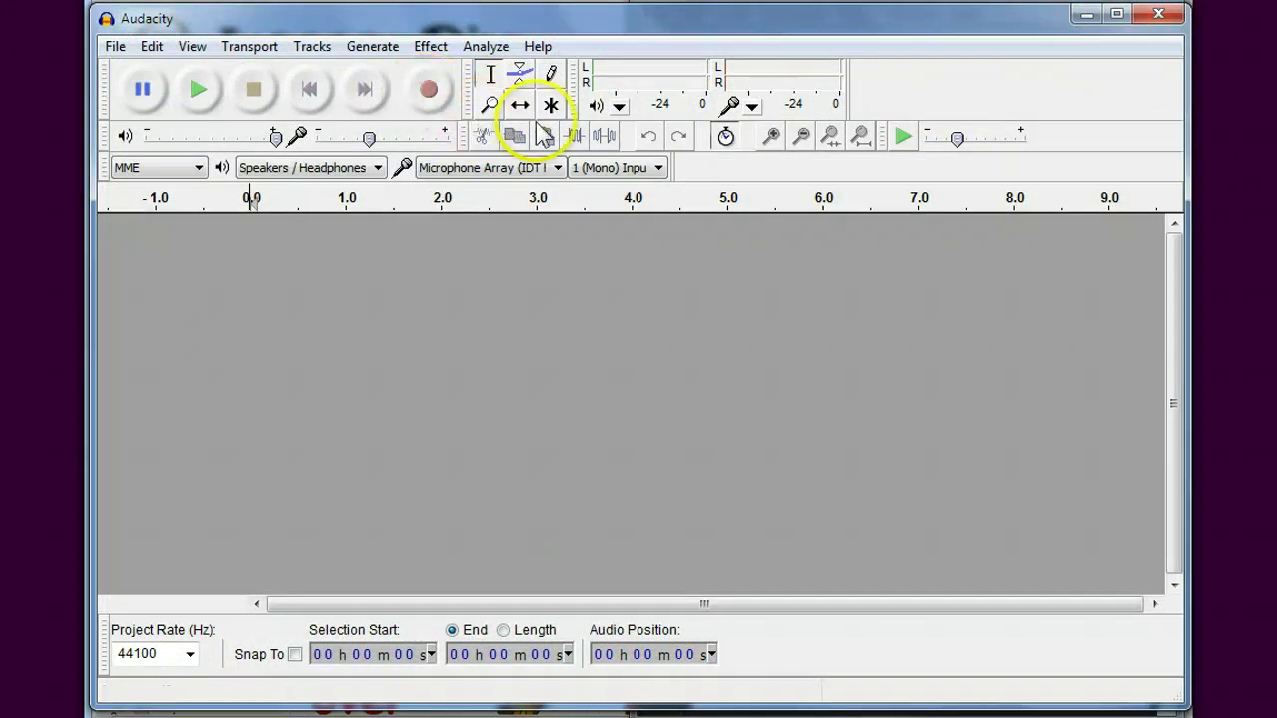
Keep Microphone Array as the recording input and show the word-card PDF beside Audacity
left_click(751, 105)
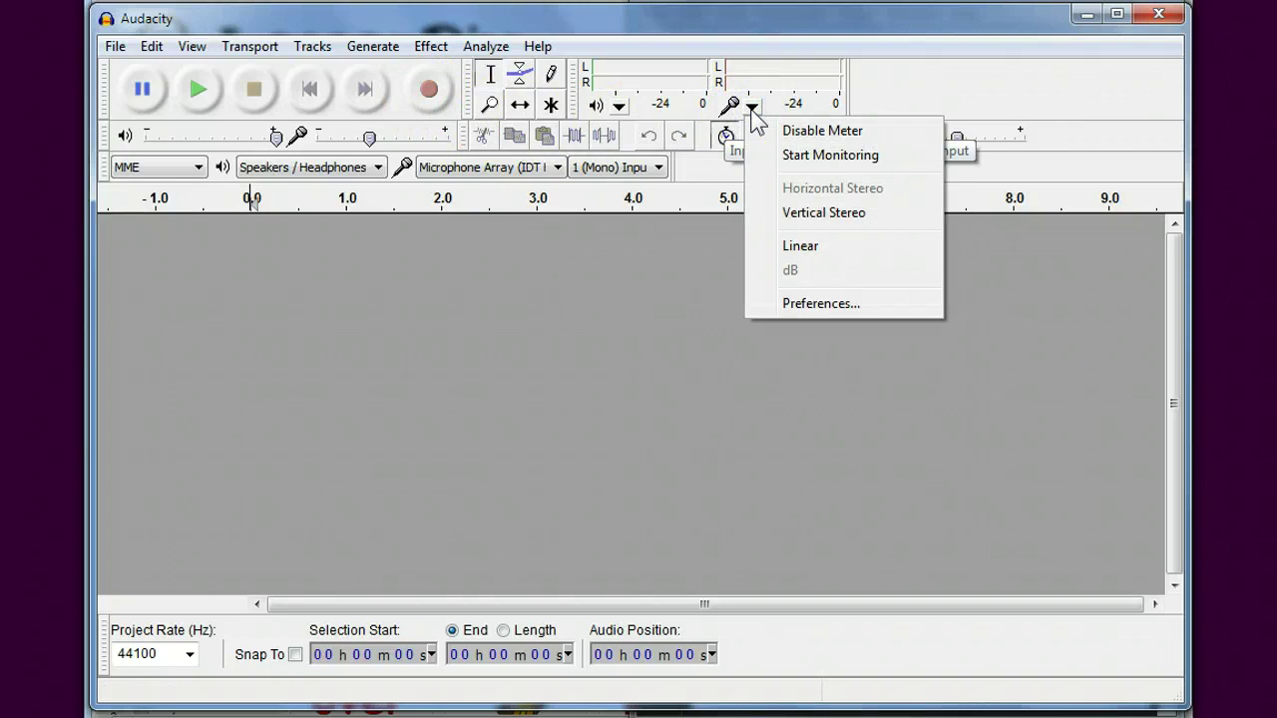
left_click(565, 24)
left_click(503, 167)
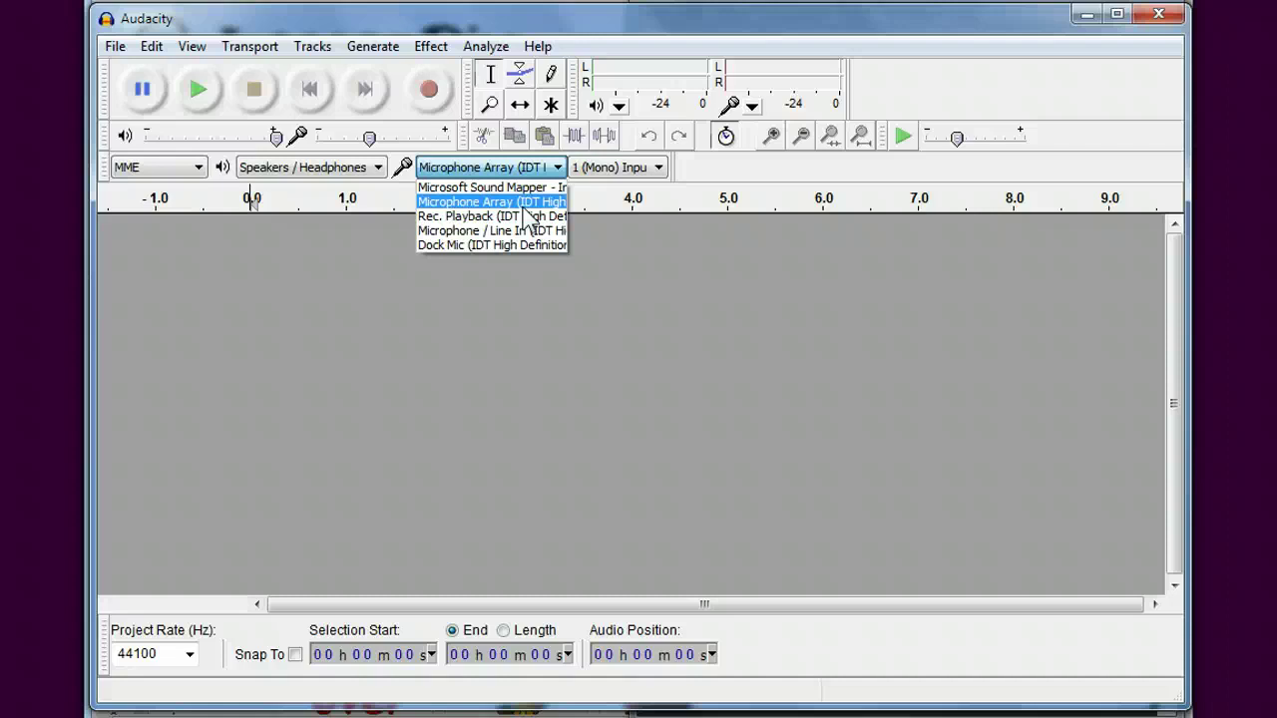
left_click(523, 206)
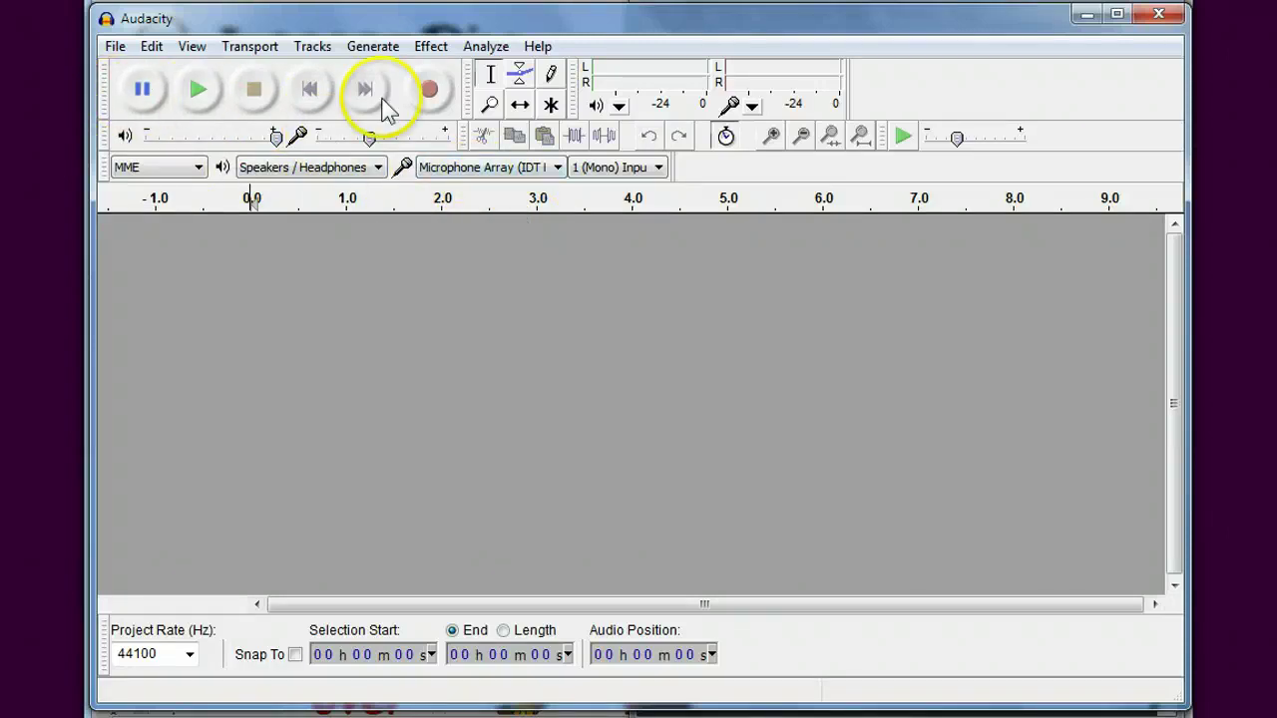
key("alt+Tab")
left_click(564, 184)
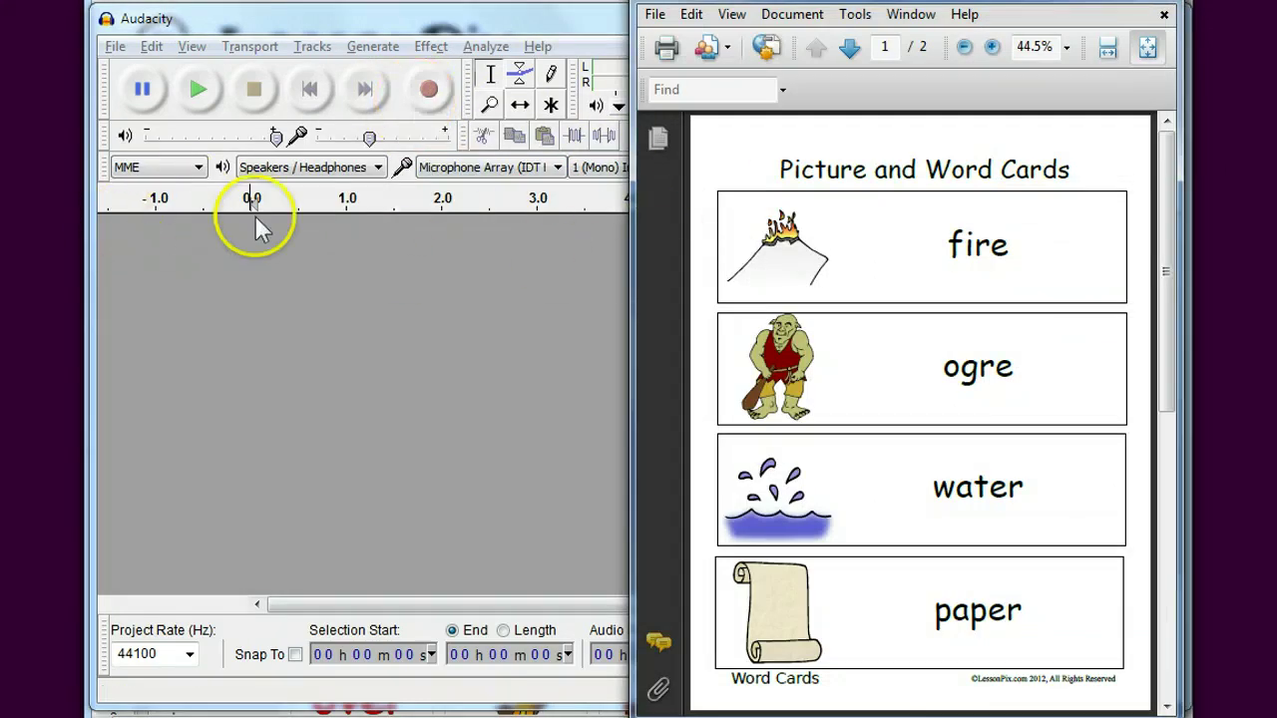
Record the four words from the cards, stop, and play back the roughly 7-second take
left_click(427, 92)
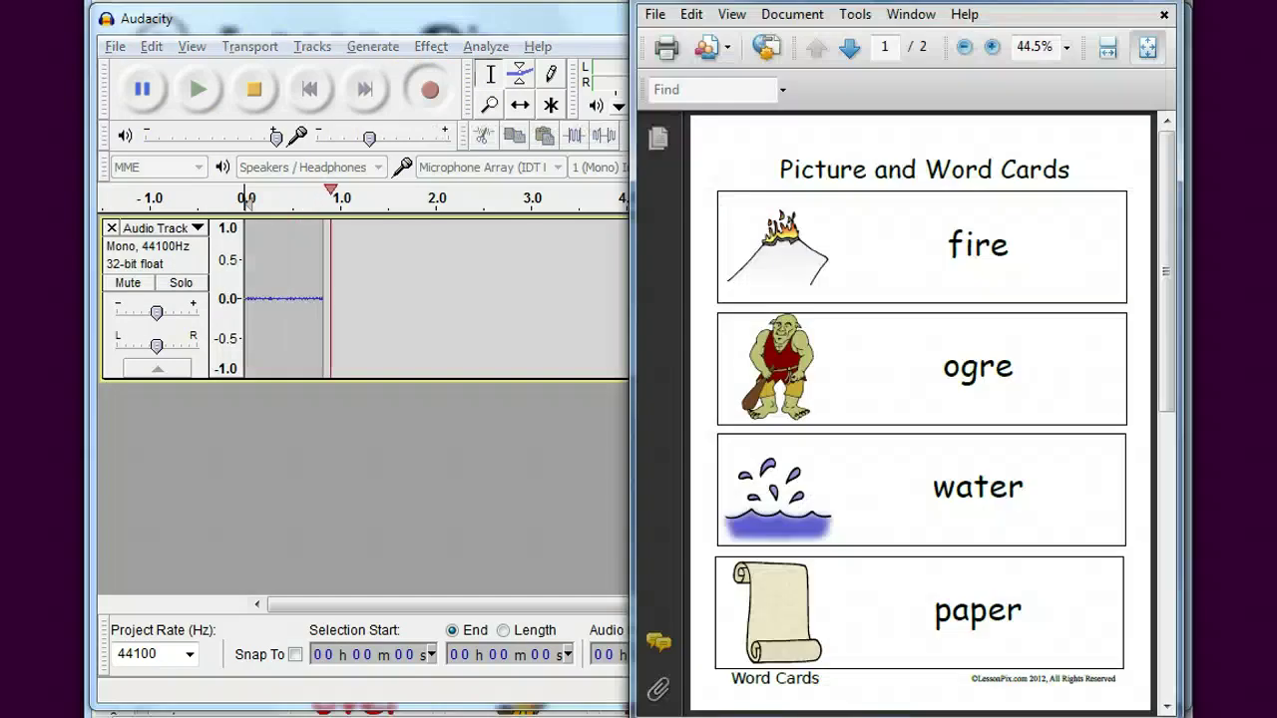
left_click(550, 393)
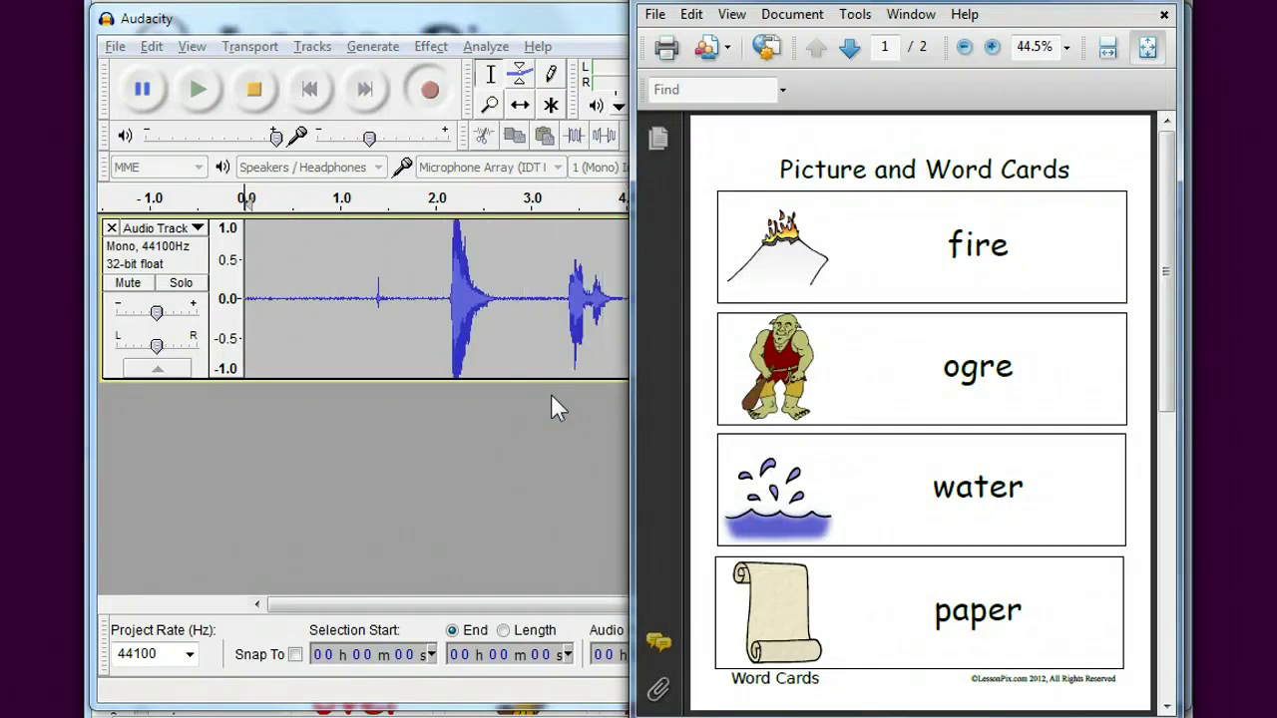
left_click(258, 81)
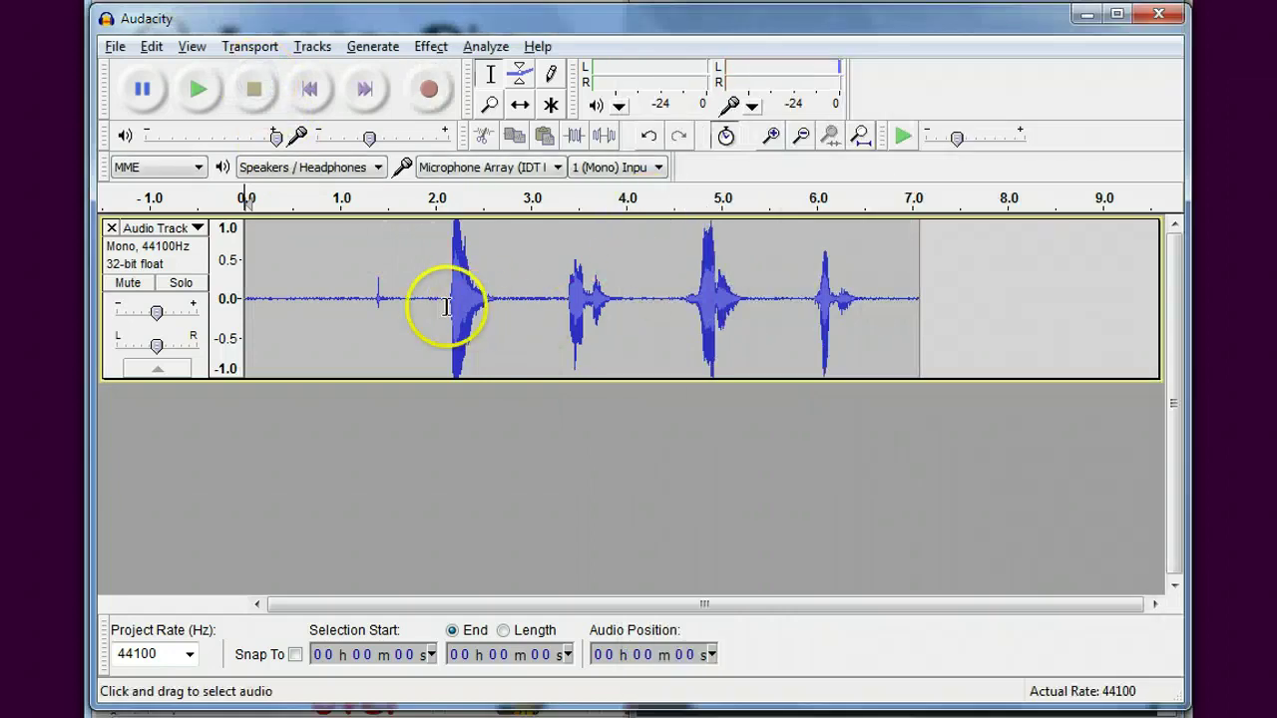
left_click(190, 97)
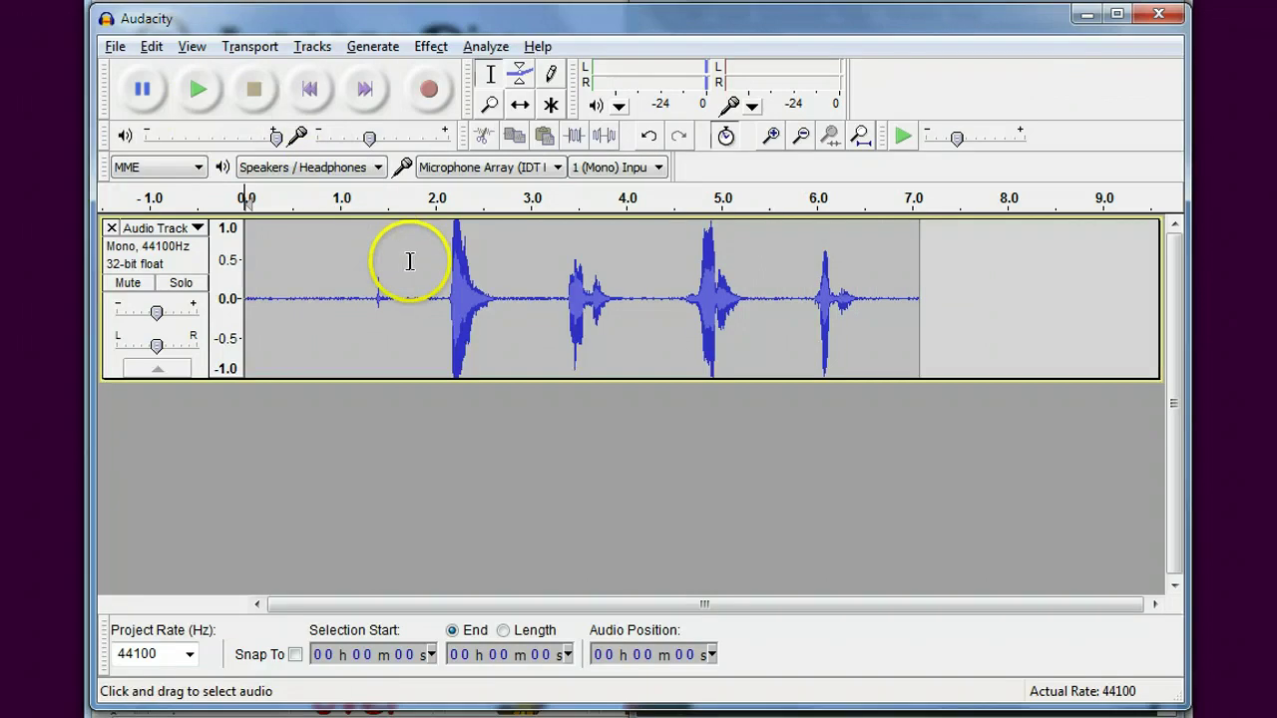
Select the first spoken word, about 2.0 to 2.6 seconds, checking it by playback
left_click(277, 48)
mouse_move(309, 50)
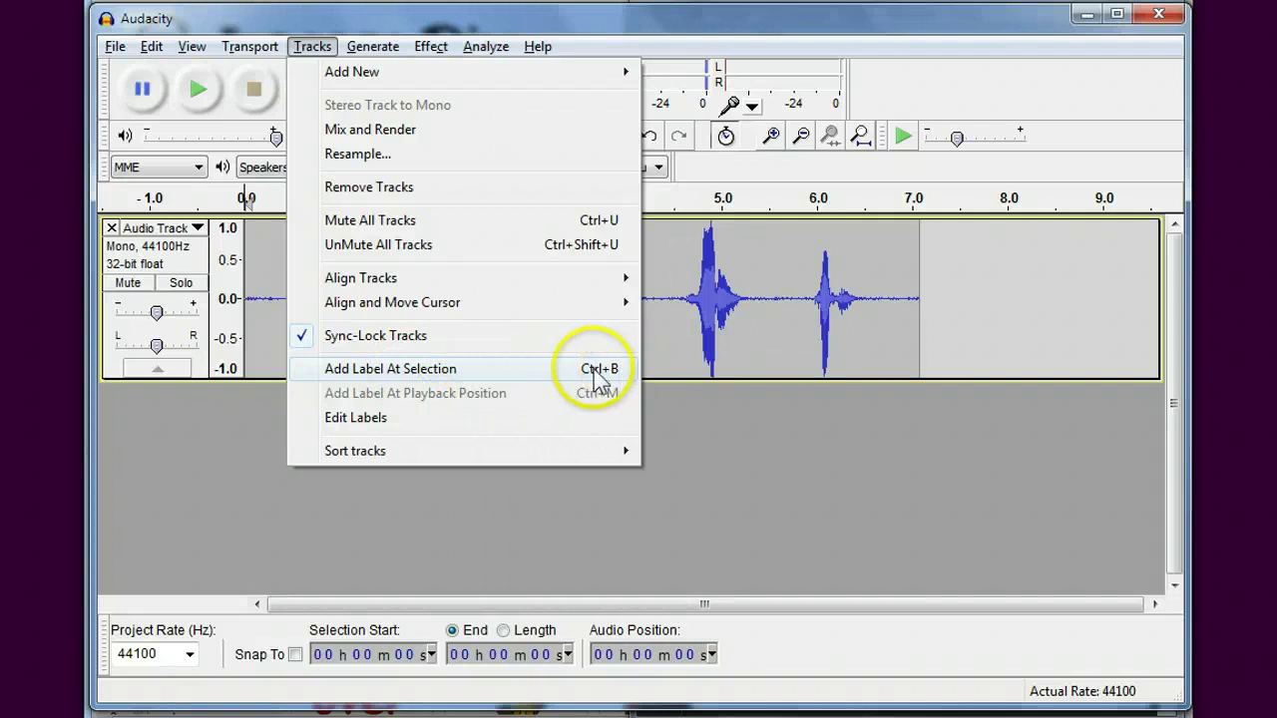
left_click(665, 443)
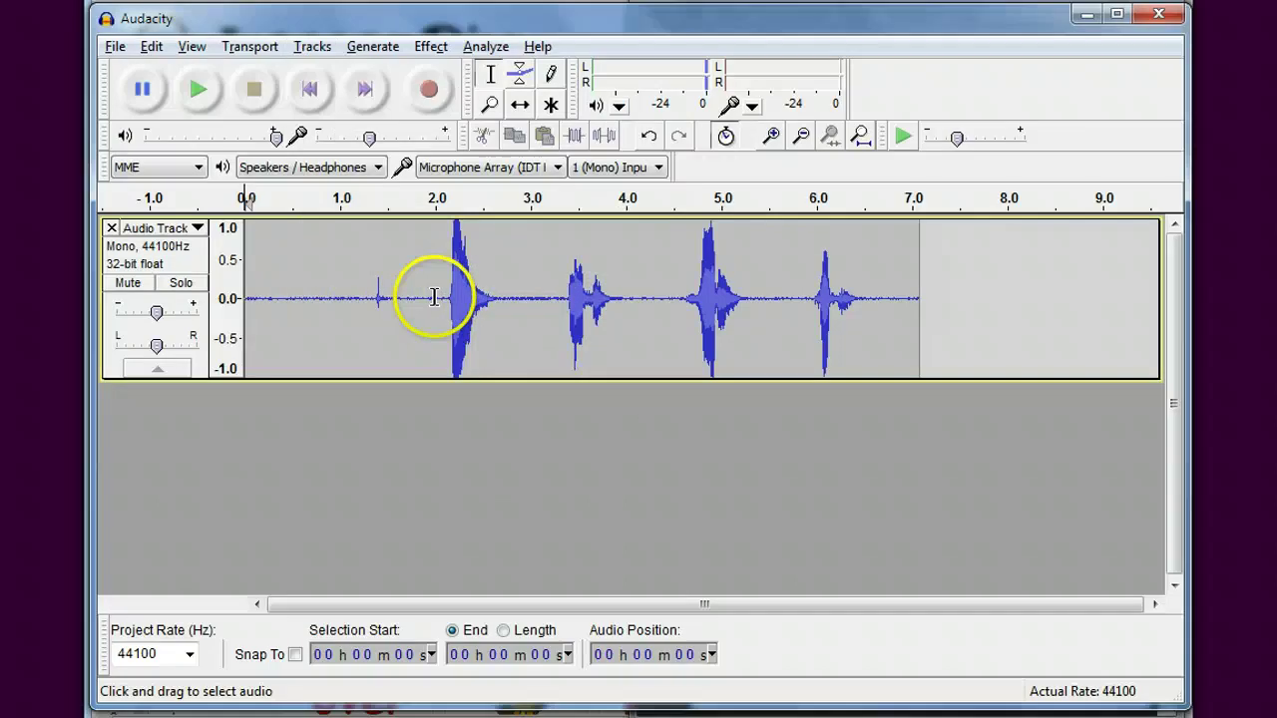
left_click_drag(434, 297, 499, 309)
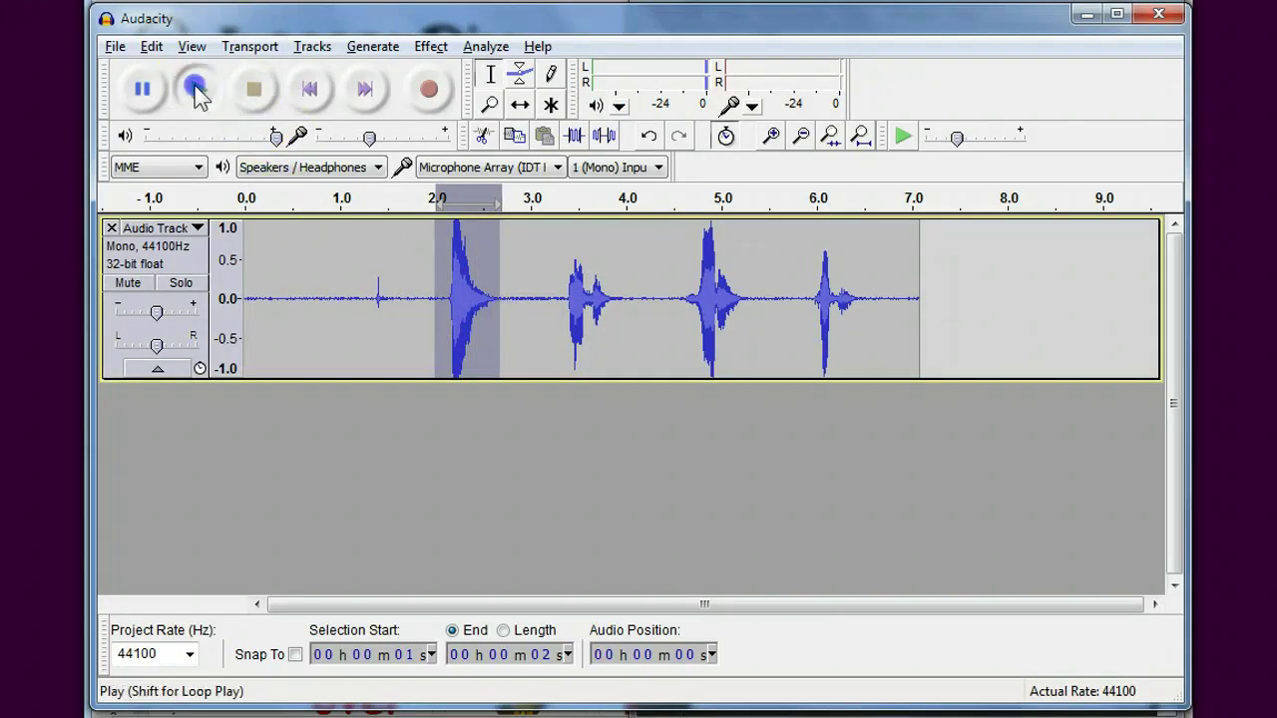
left_click(197, 88)
left_click(429, 462)
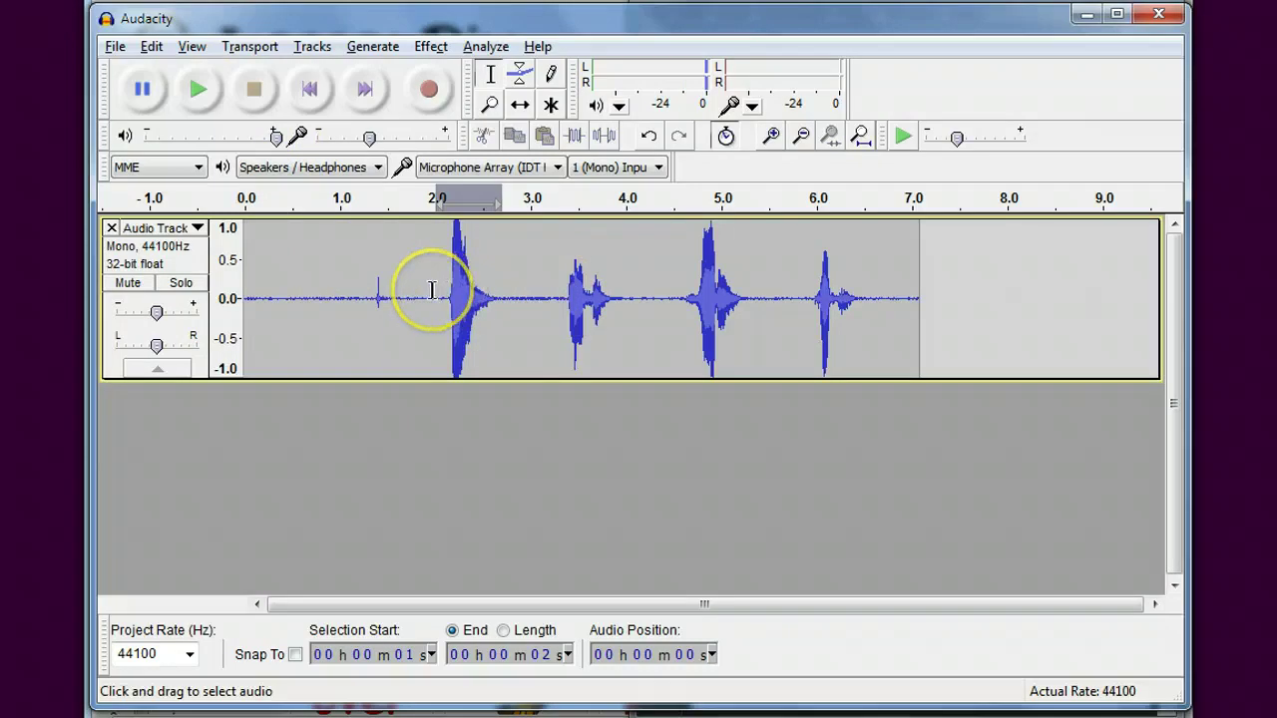
left_click_drag(432, 289, 498, 304)
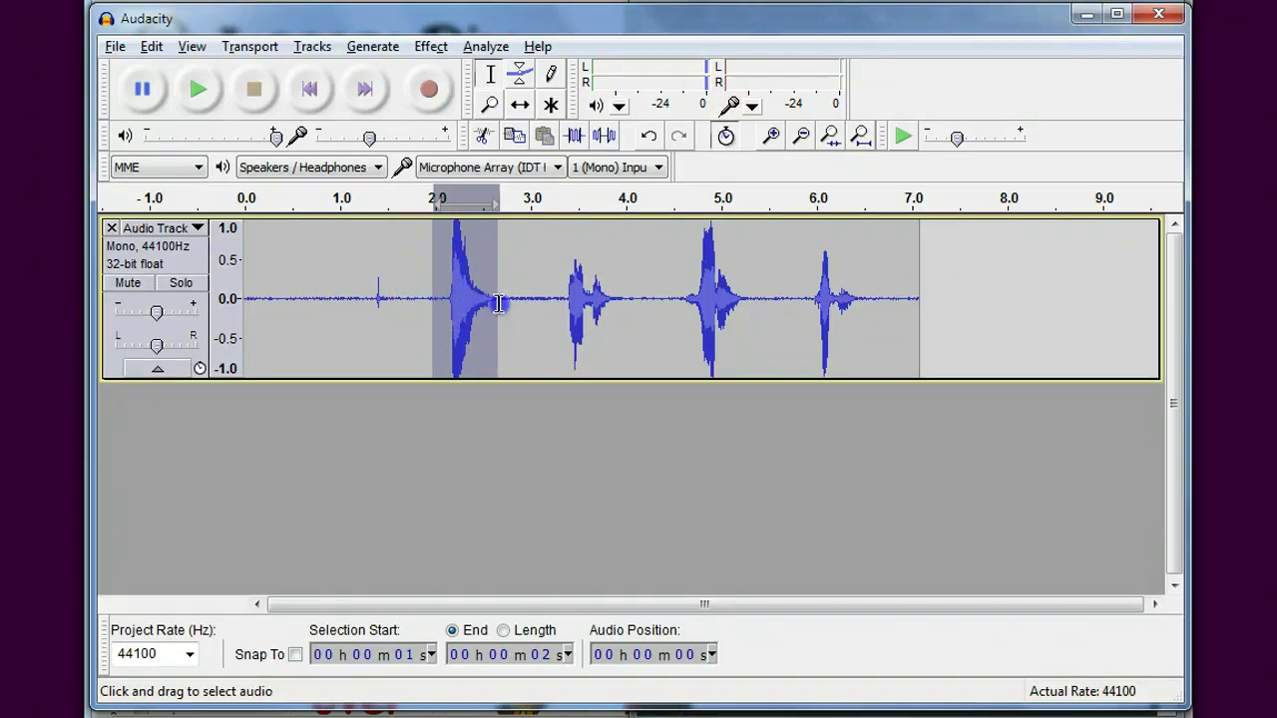
left_click(502, 297)
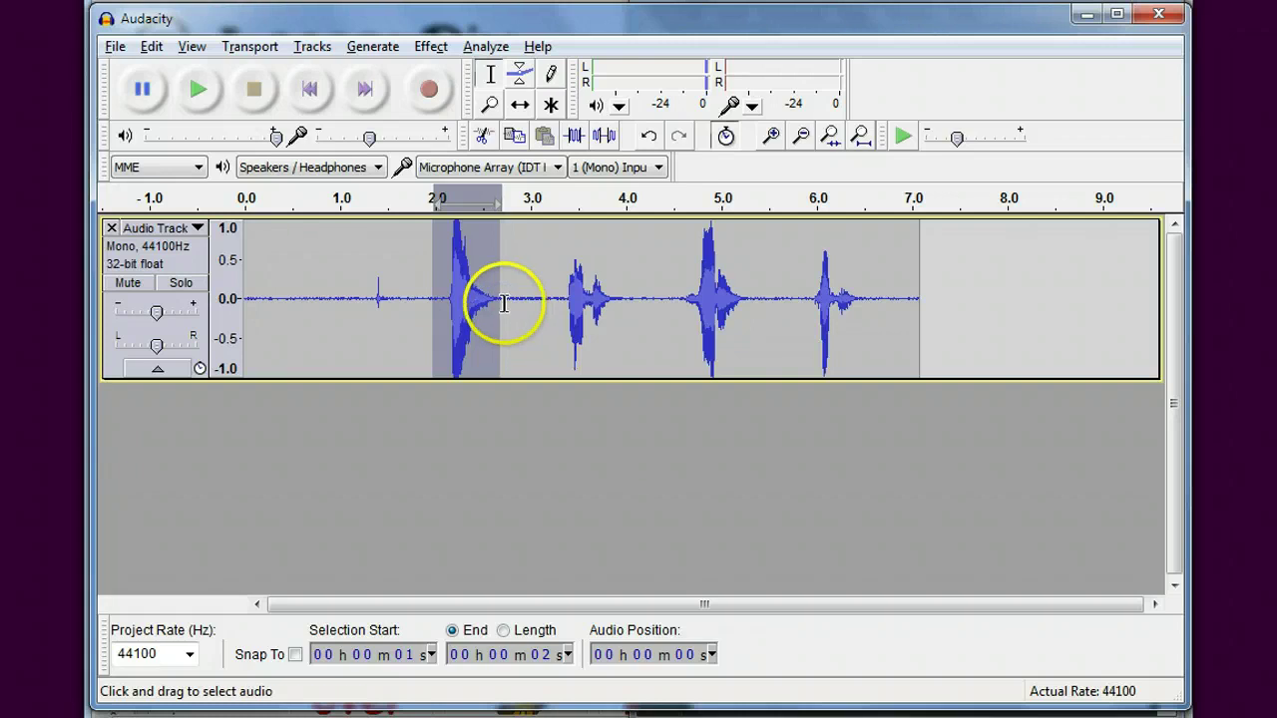
left_click_drag(433, 286, 499, 297)
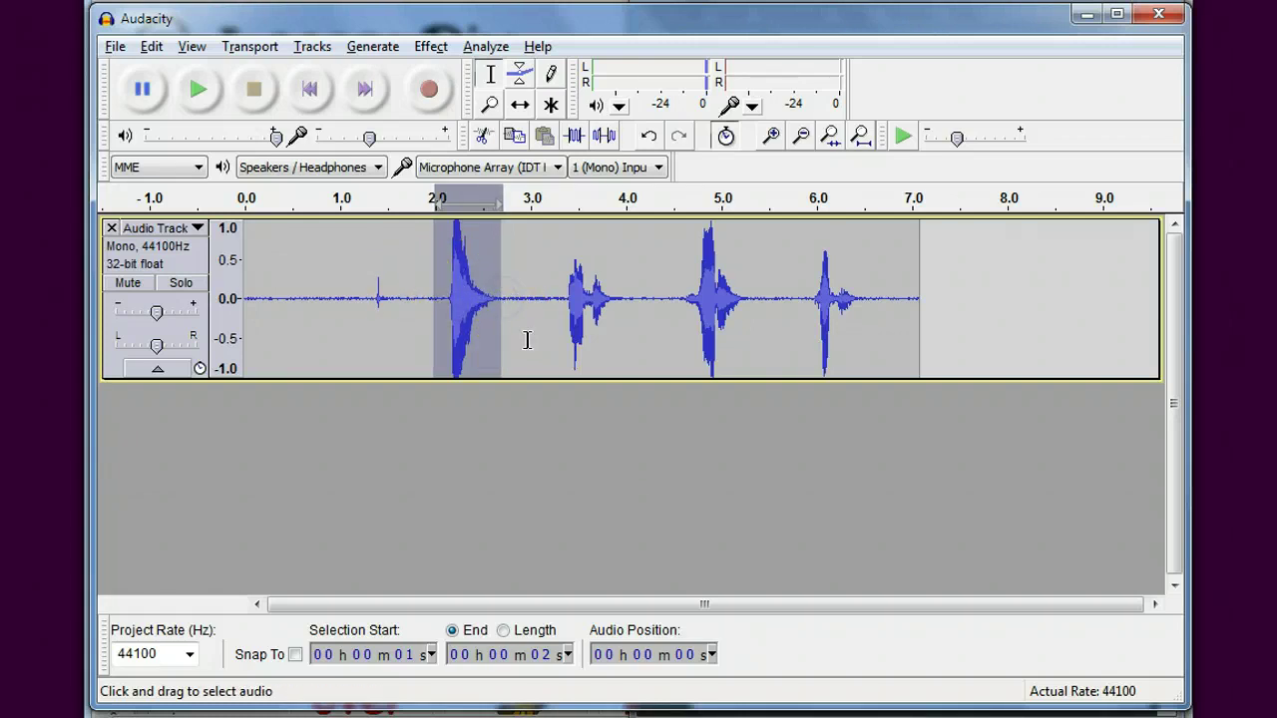
Label the first word Fire and the second word, about 3.3–4.0 s, Ogre
key("ctrl+b")
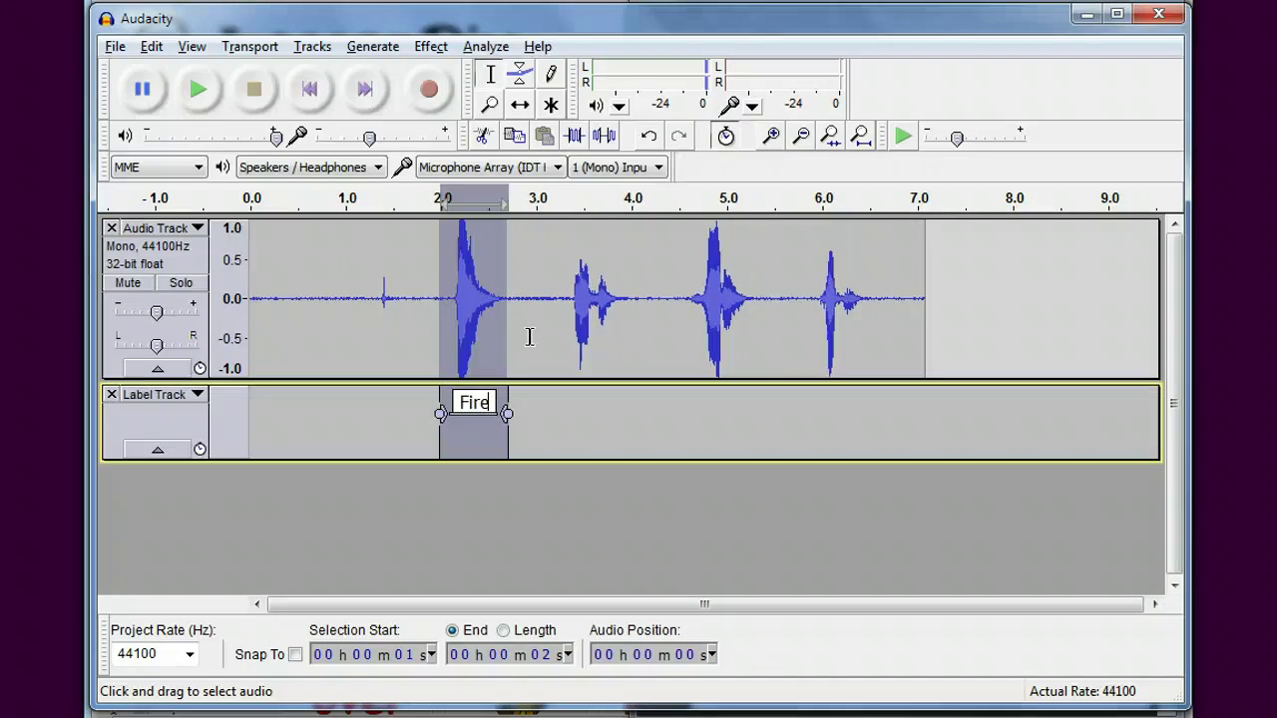
key("alt+Tab")
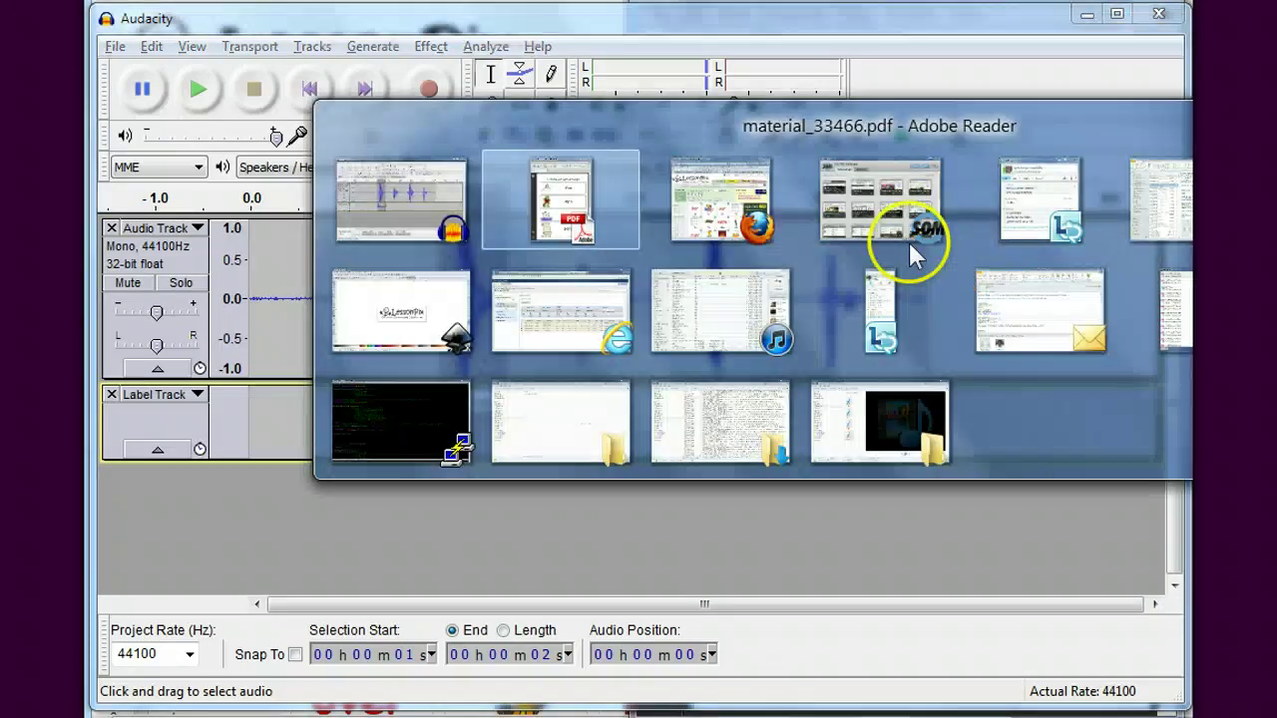
left_click(906, 245)
left_click_drag(788, 2, 1199, 14)
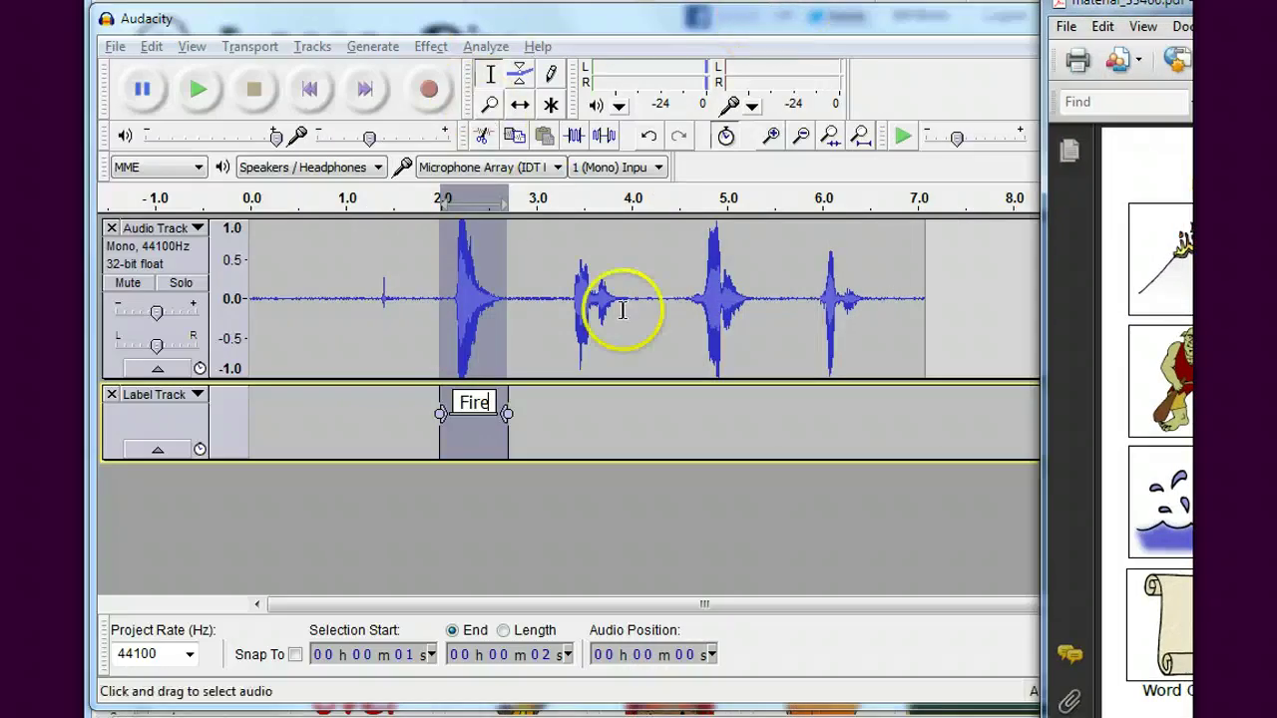
left_click_drag(564, 295, 634, 295)
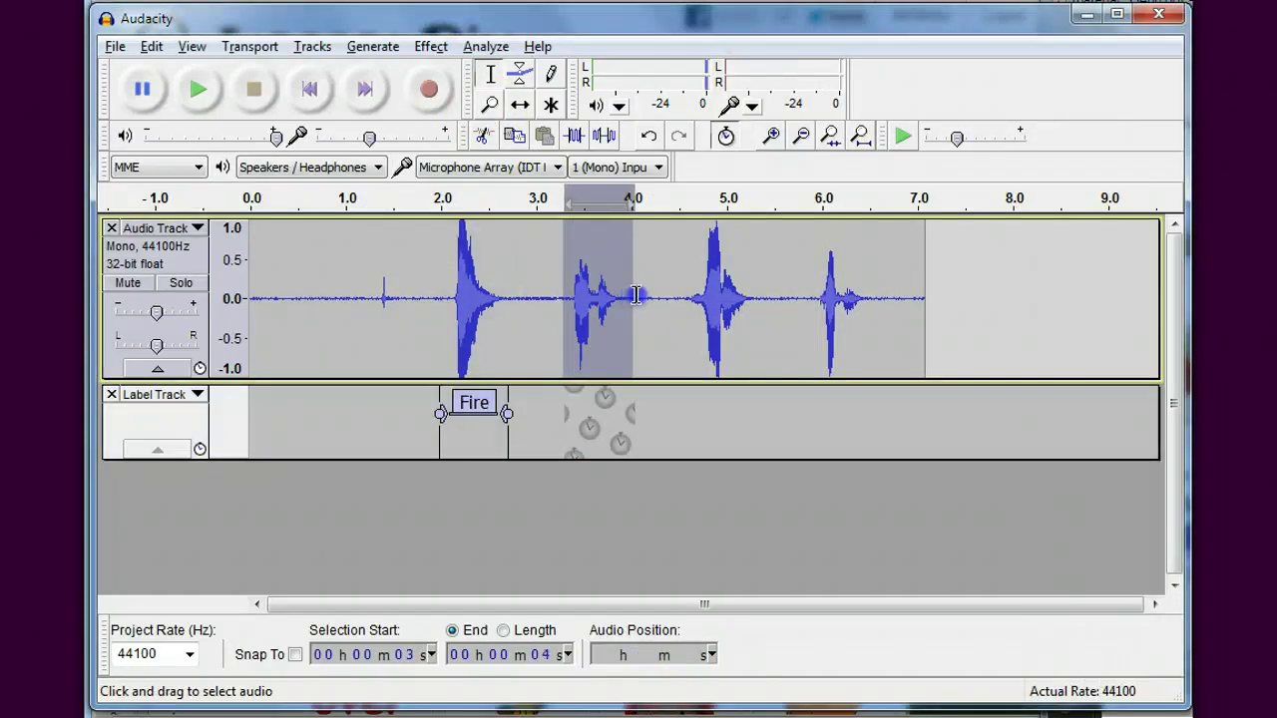
key("ctrl+b")
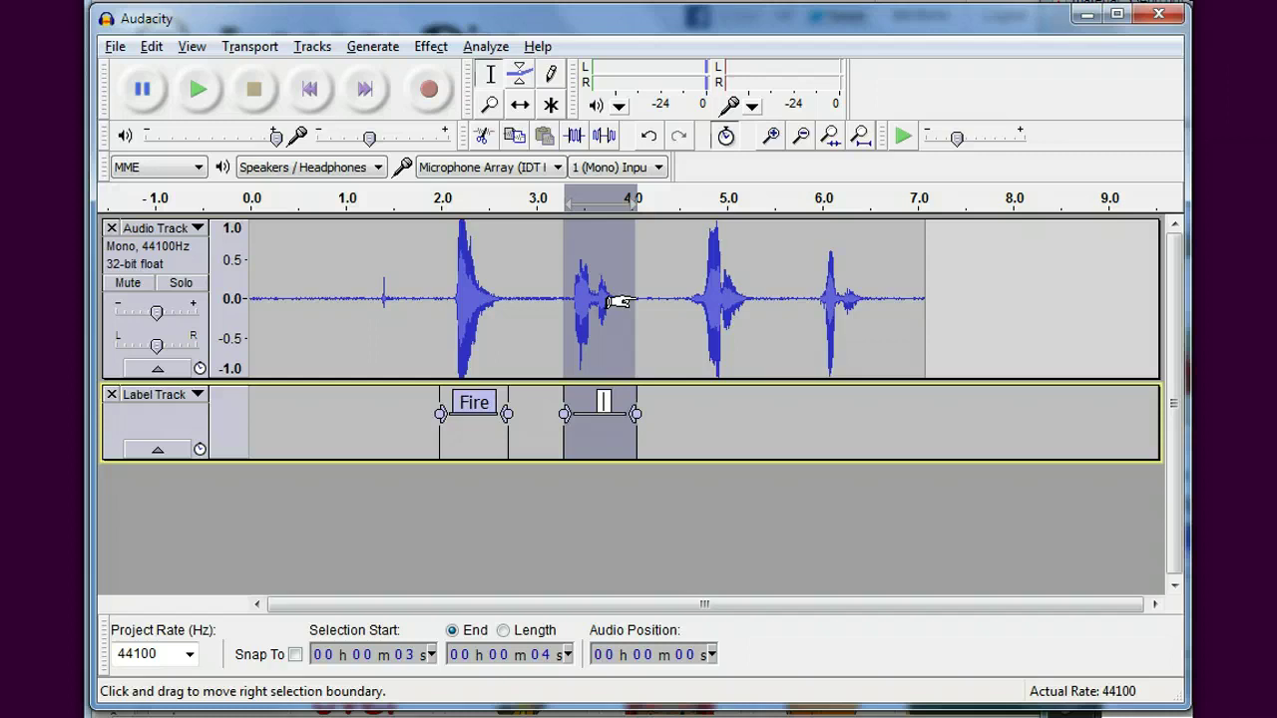
type("Ogre")
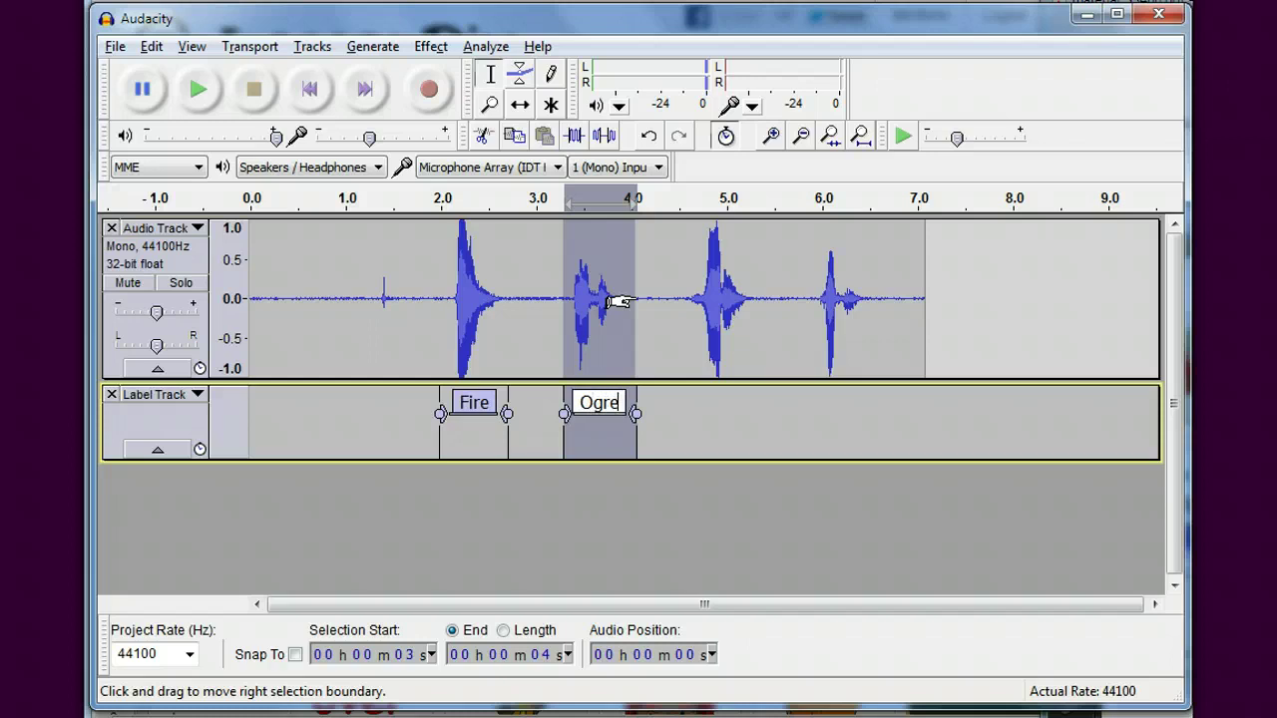
key("Return")
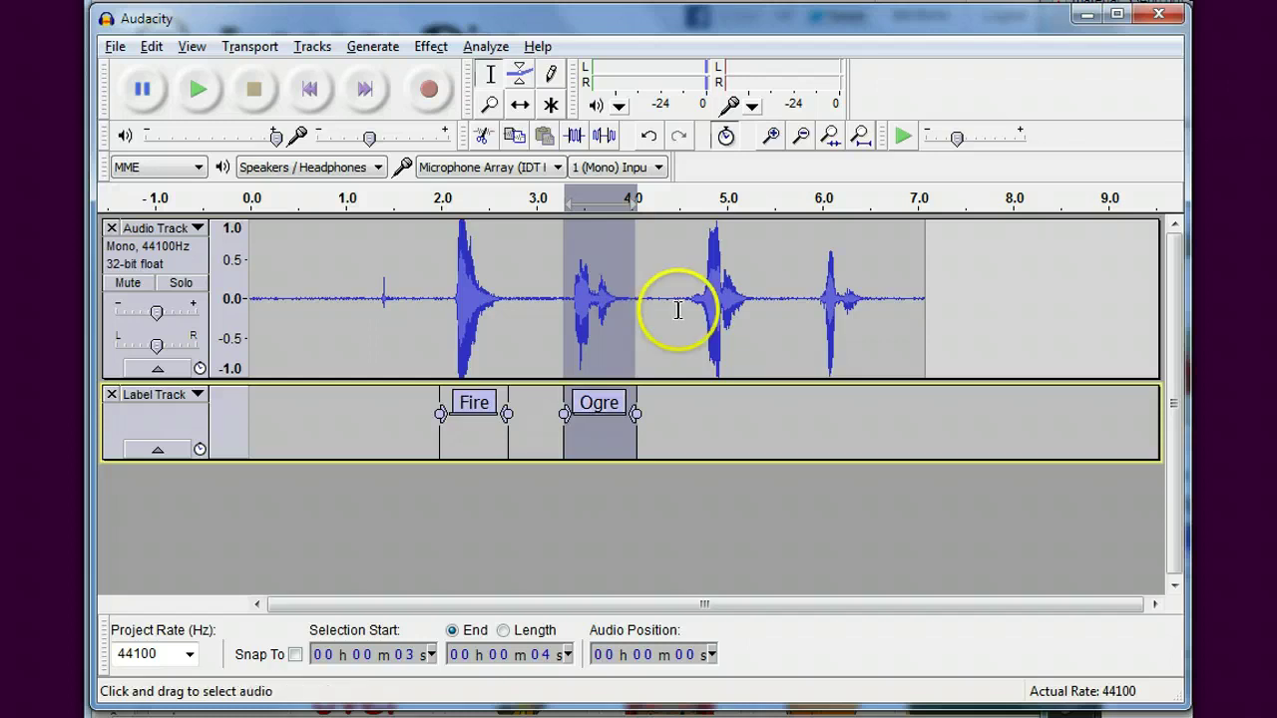
Label the third word (4.5–5.3 s) Water and the fourth word (around 6 s) Paper
left_click_drag(677, 310, 760, 324)
left_click(692, 431)
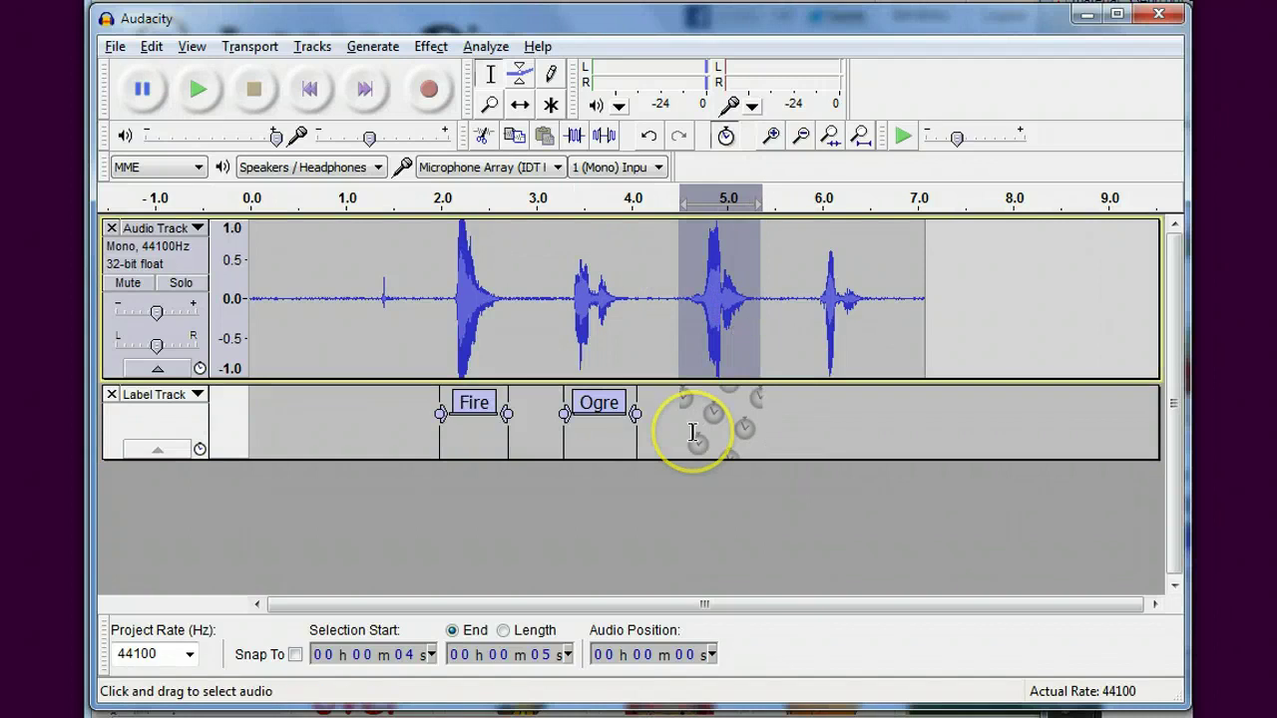
type("Water")
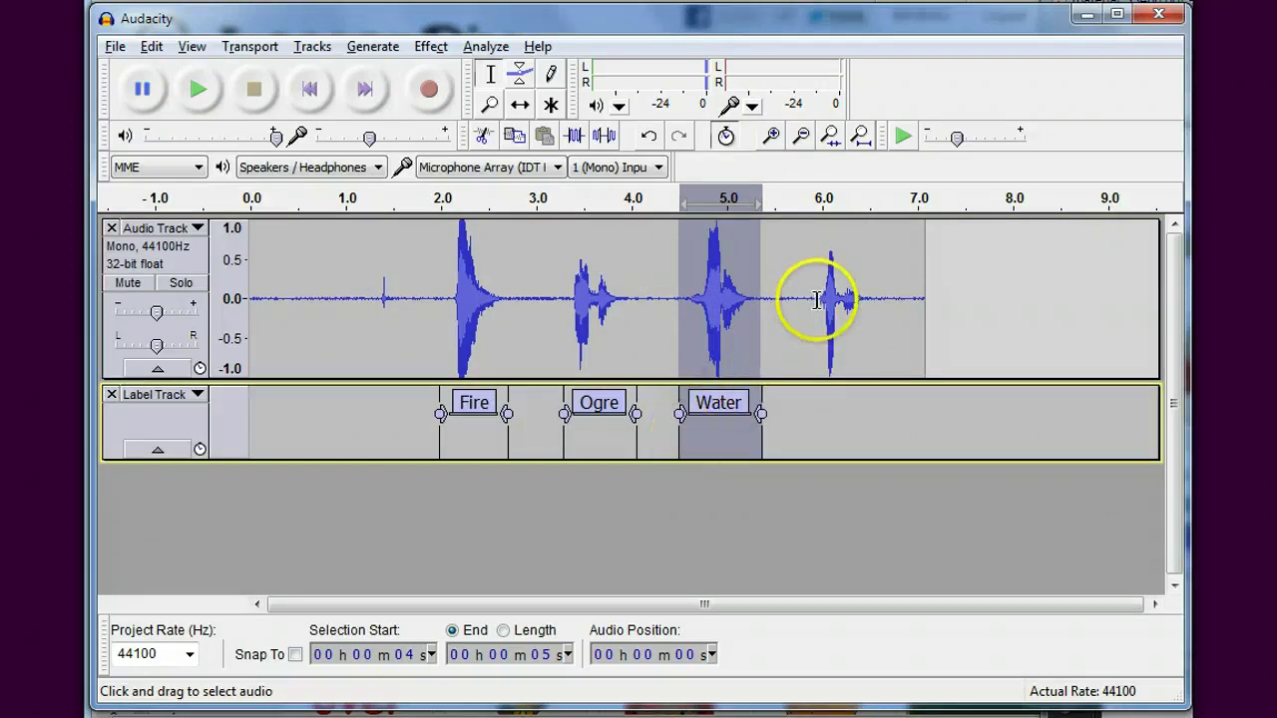
left_click_drag(806, 294, 878, 298)
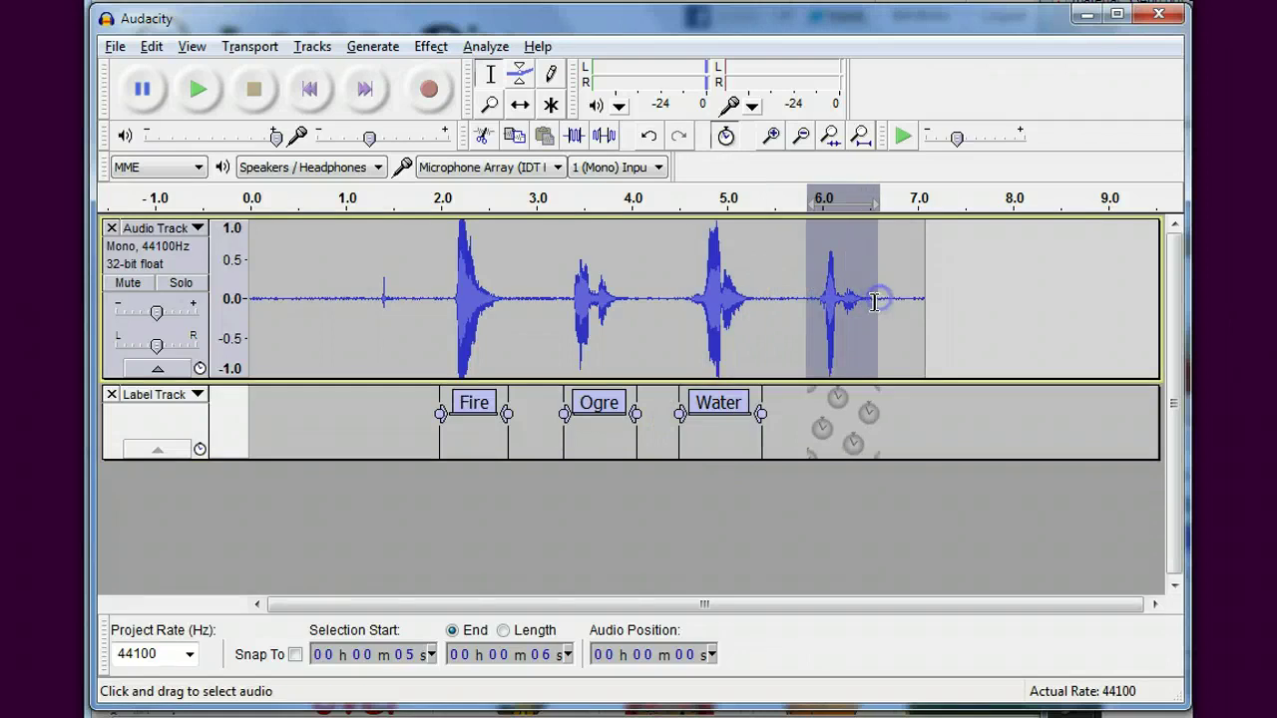
left_click(742, 439)
key("ctrl+b")
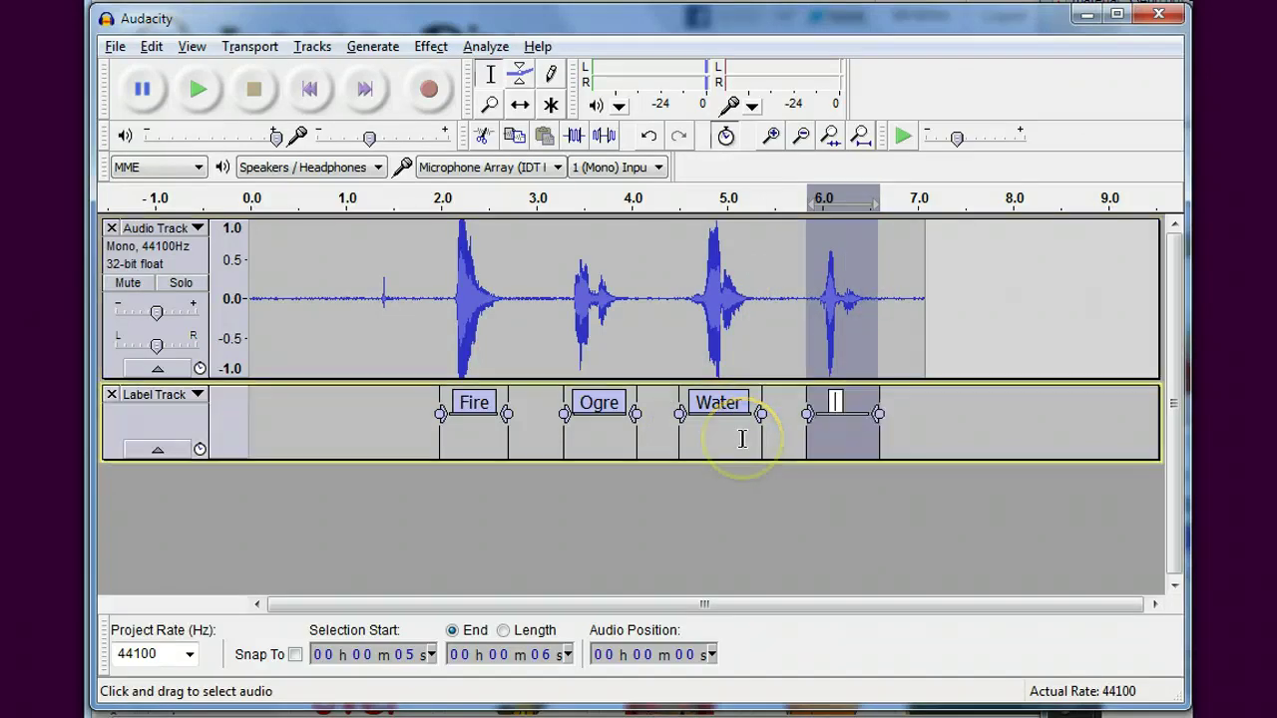
type("Paper")
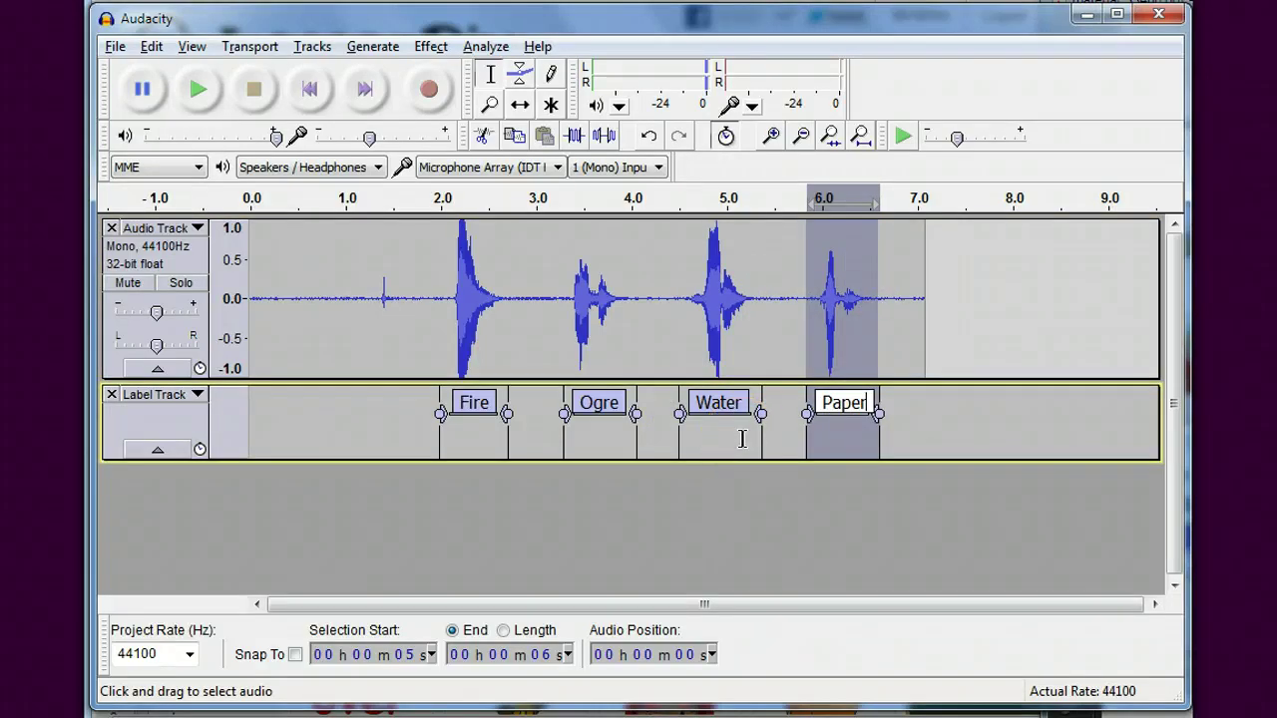
key("Return")
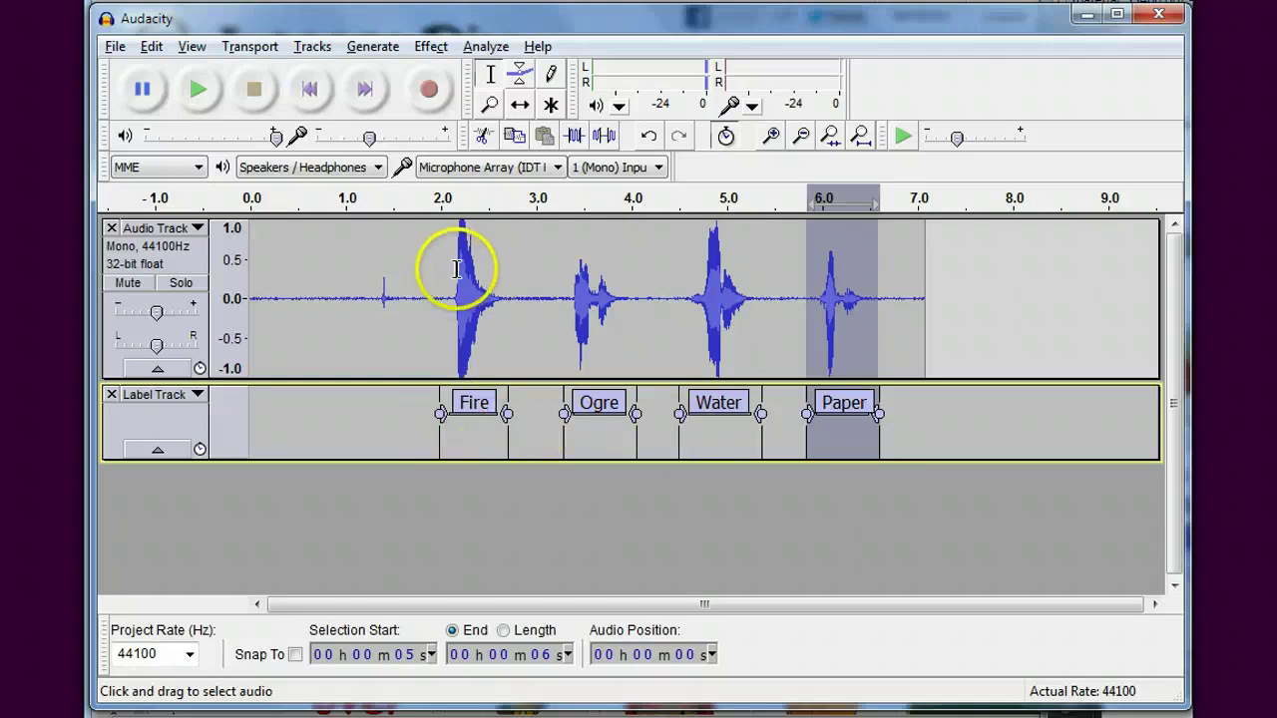
In Export Multiple, set the location to a newly created Documents\MaryTest folder
left_click(115, 46)
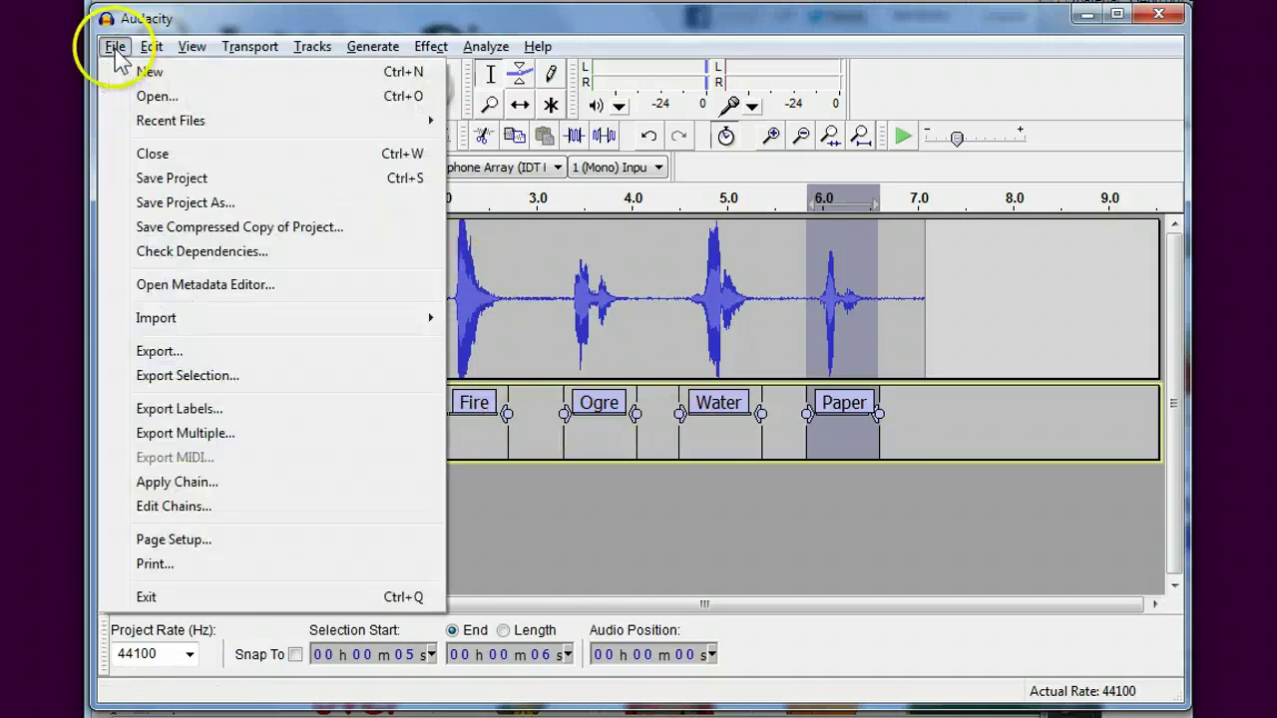
left_click(177, 435)
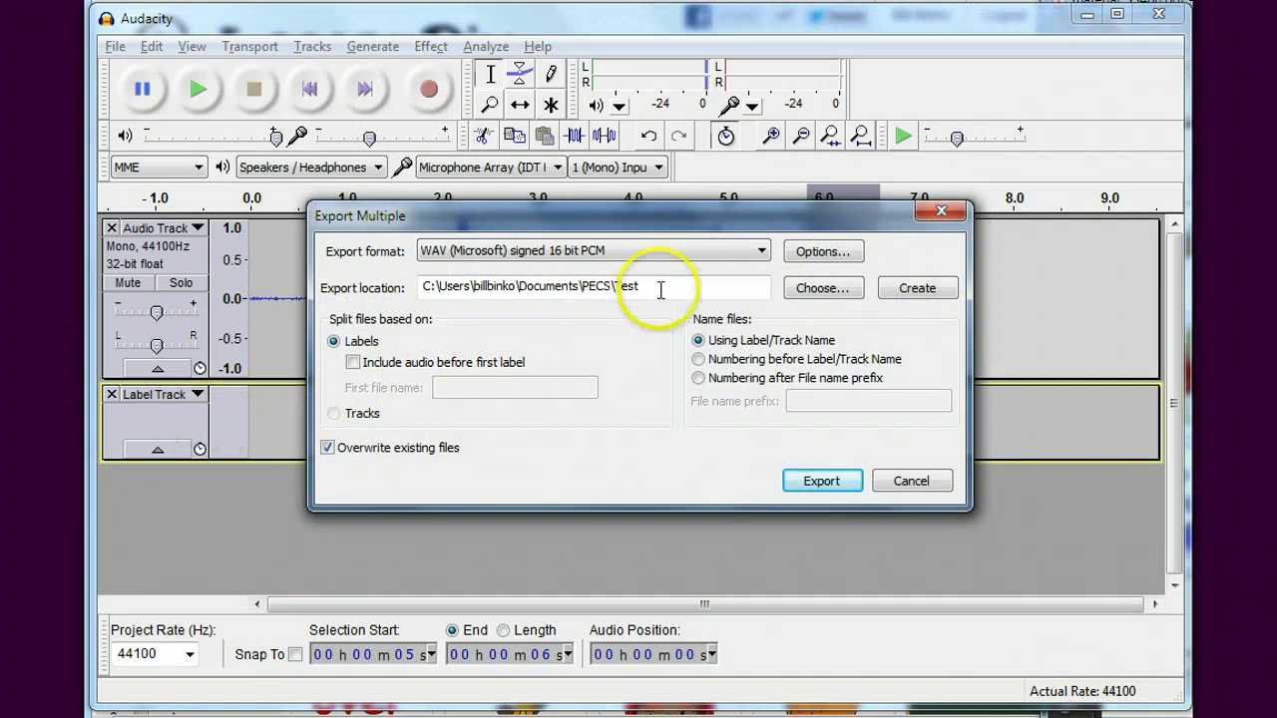
left_click_drag(592, 289, 707, 280)
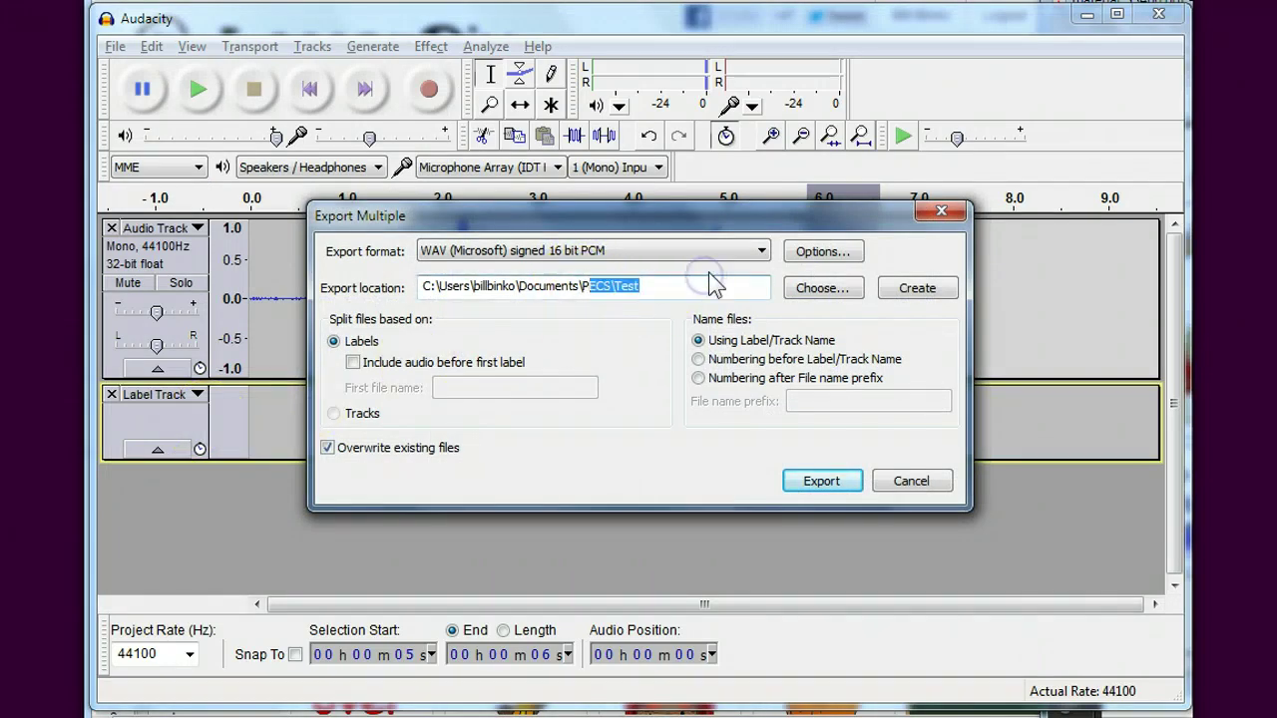
key("BackSpace")
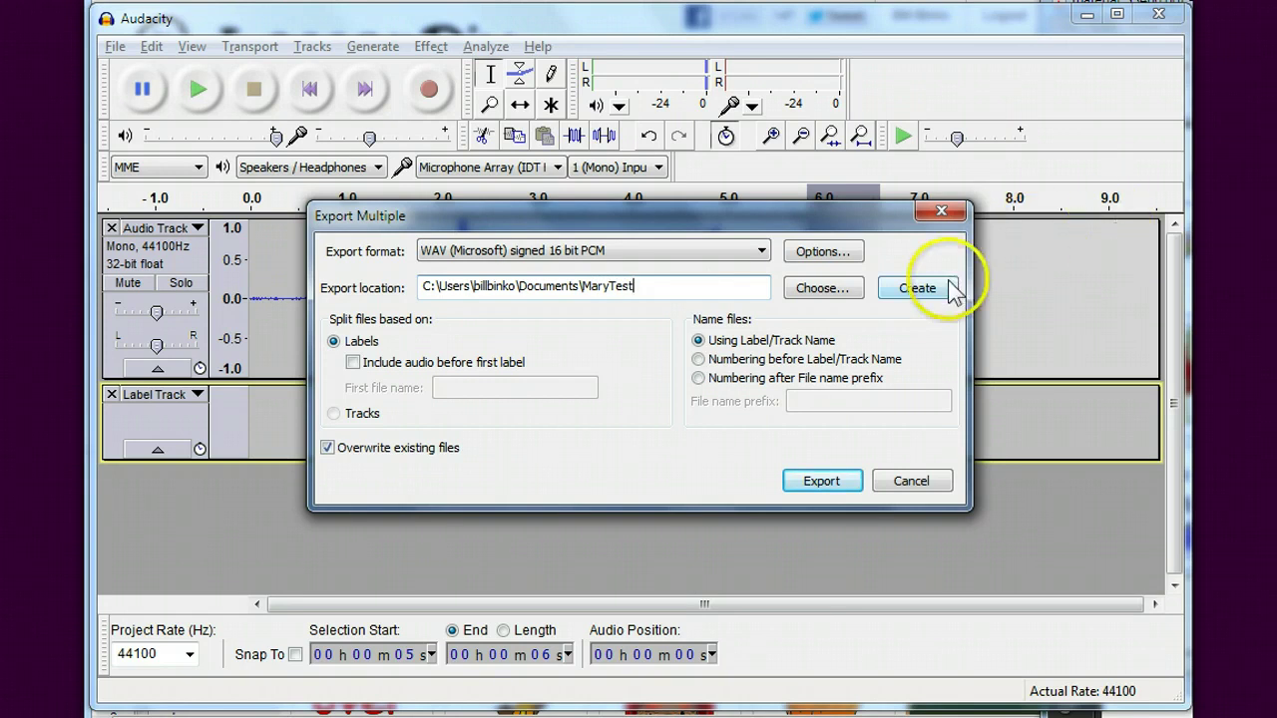
left_click(917, 288)
left_click(1087, 401)
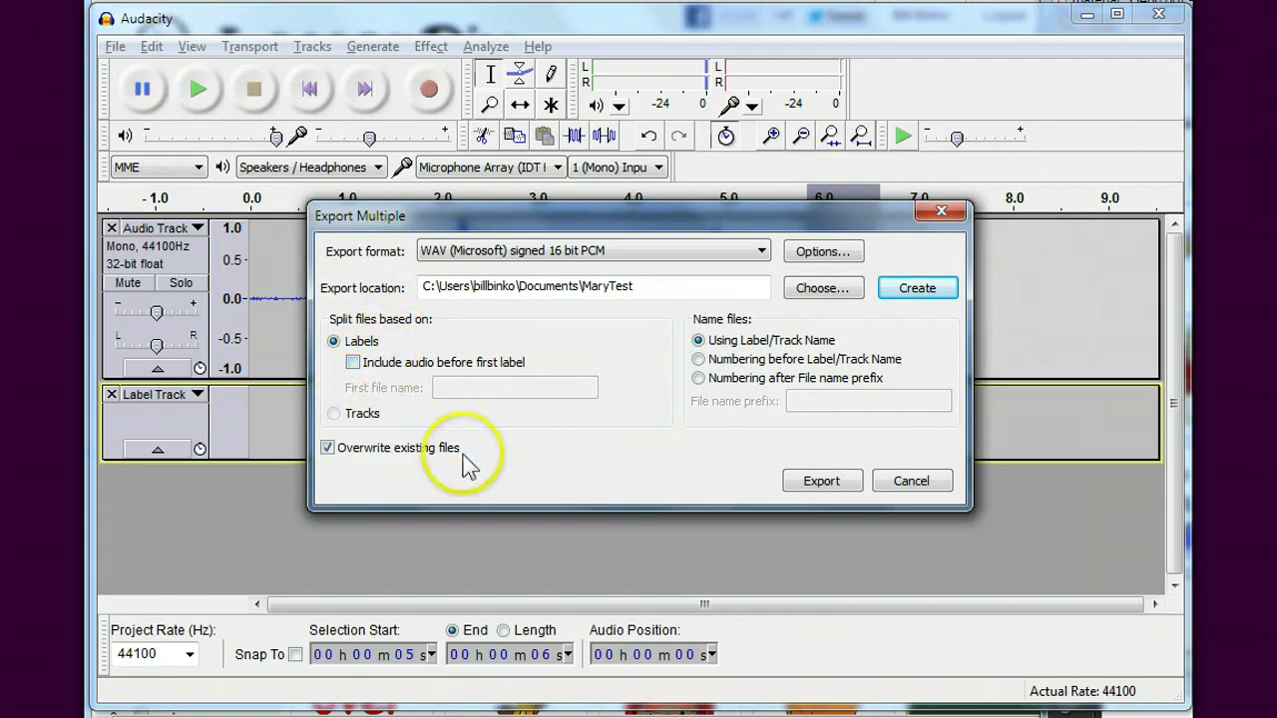
Export each label as a WAV file, accepting the metadata for all four files
left_click(636, 253)
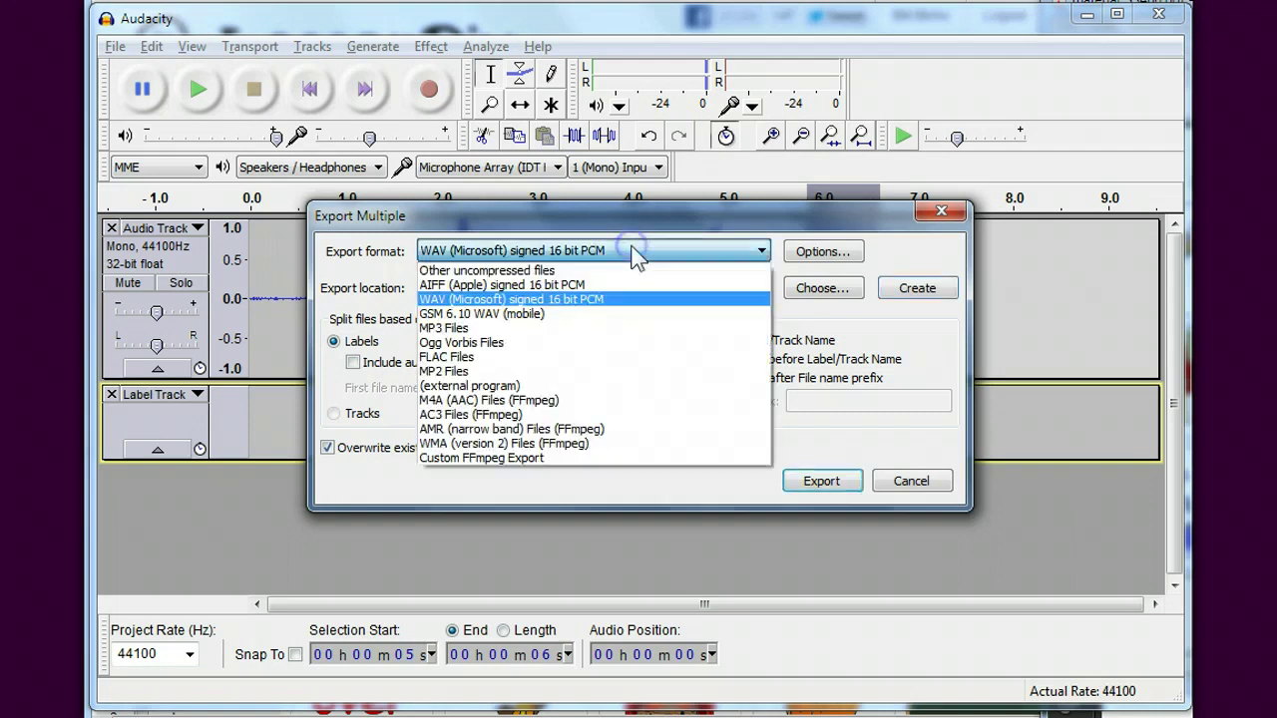
left_click(646, 252)
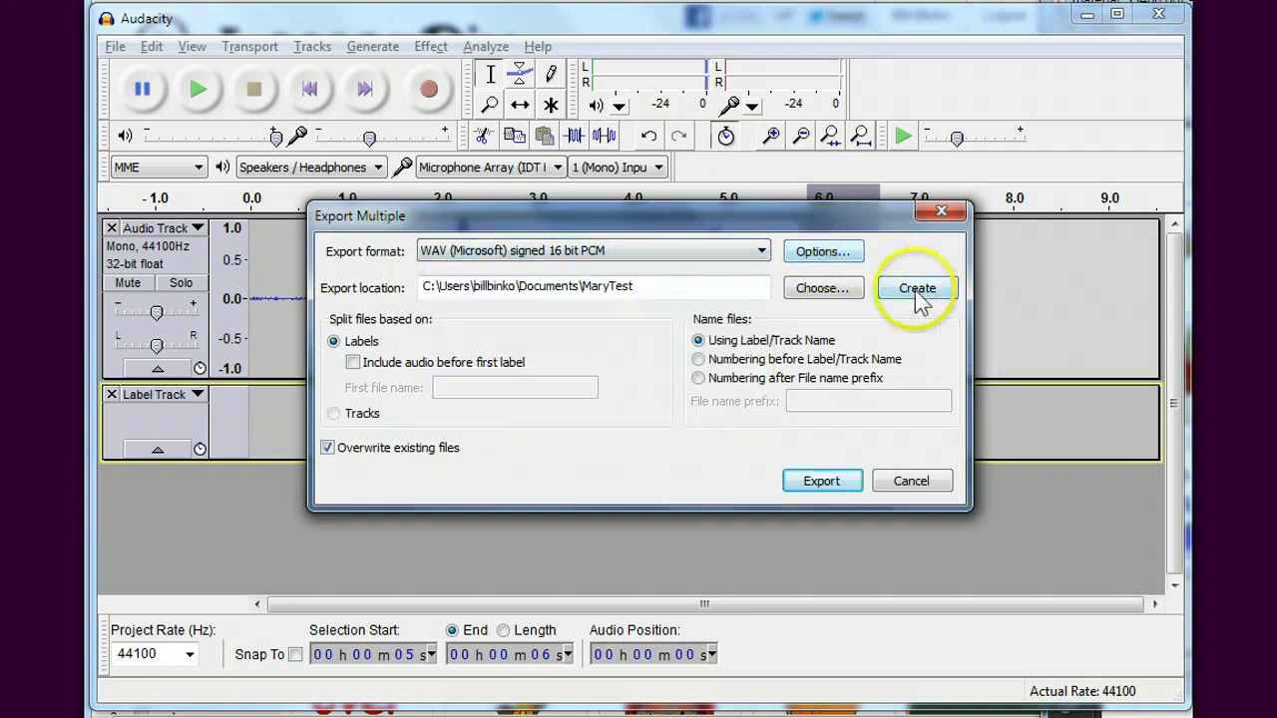
left_click(822, 482)
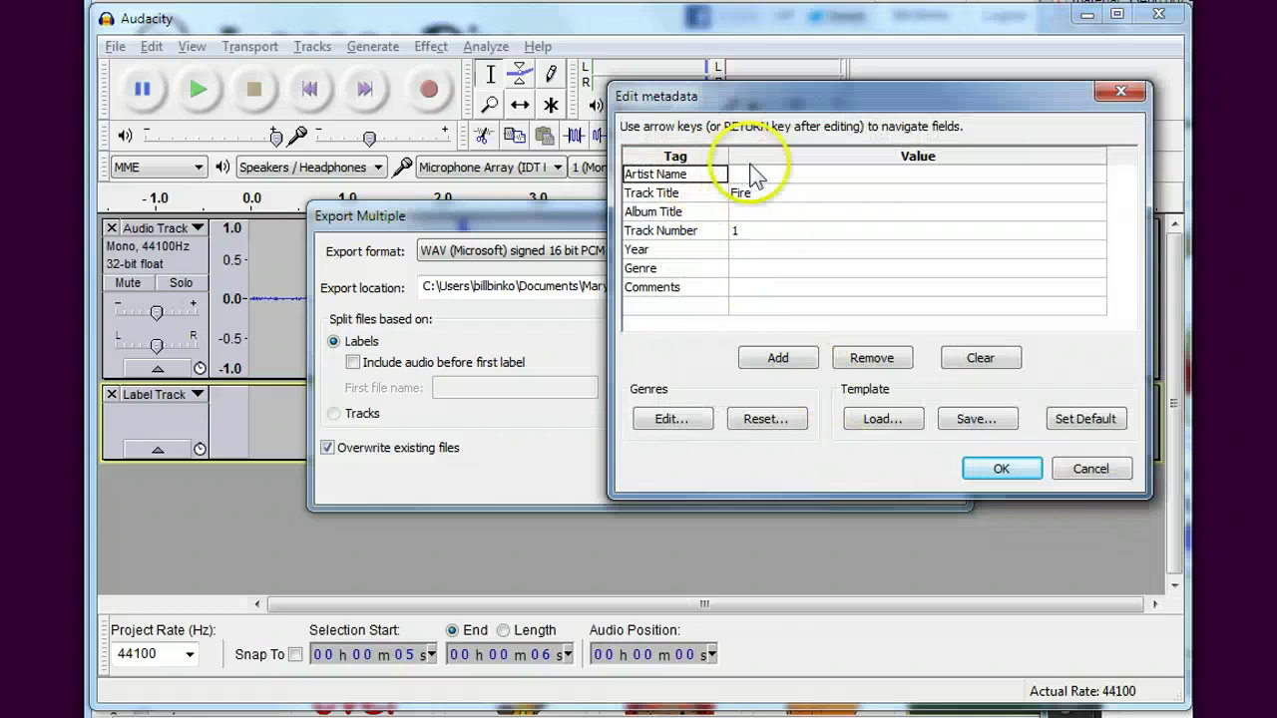
left_click(1004, 472)
left_click(1004, 472)
left_click(1004, 472)
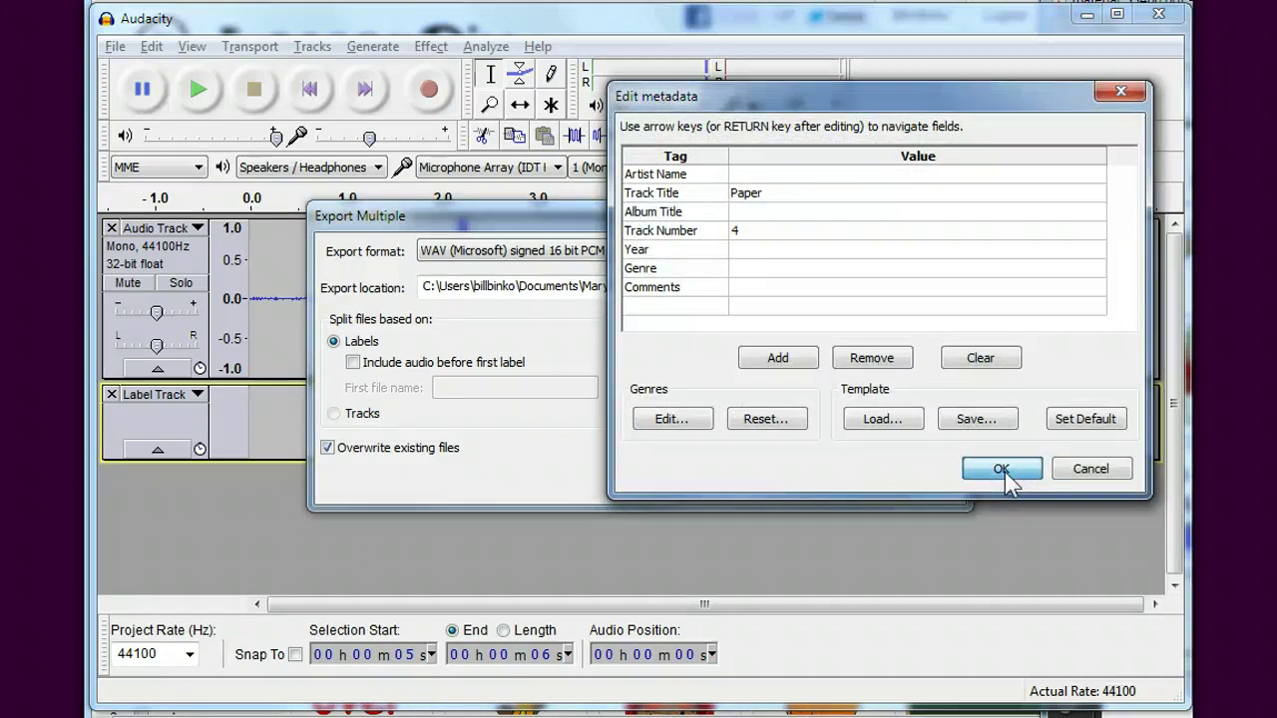
left_click(1004, 471)
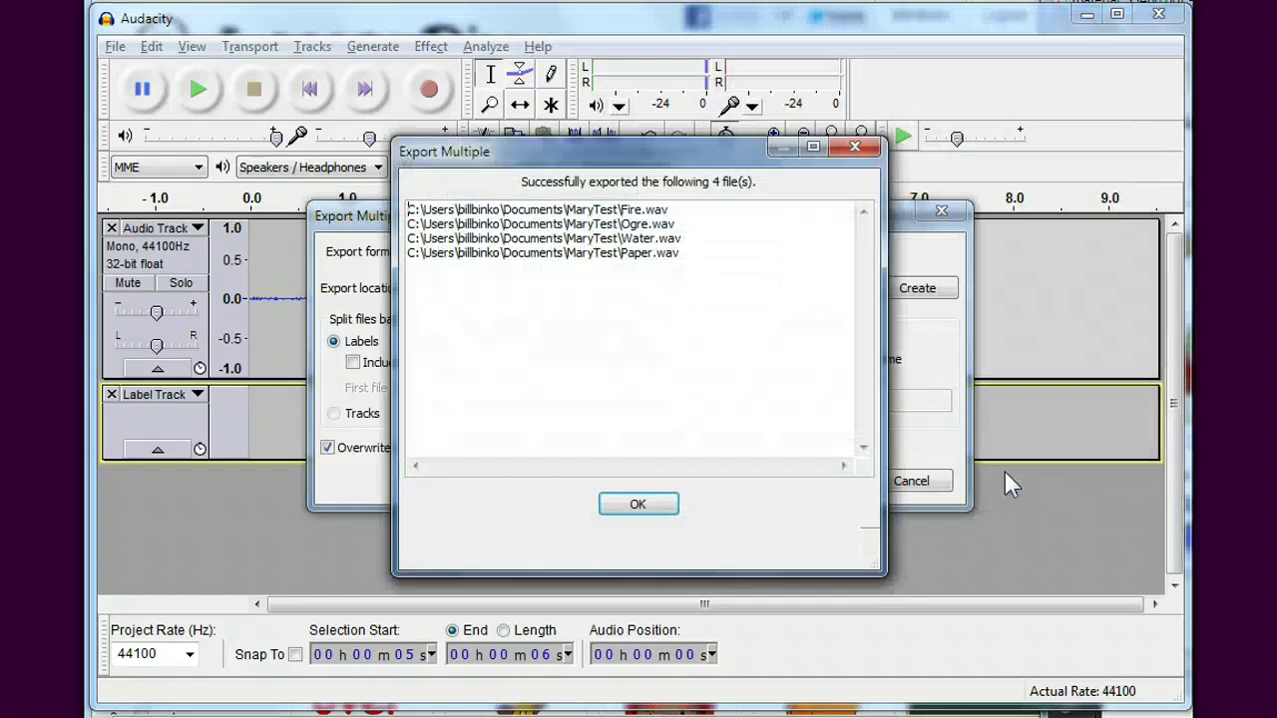
Dismiss the export report and open the Documents\MaryTest folder in Explorer
left_click(642, 507)
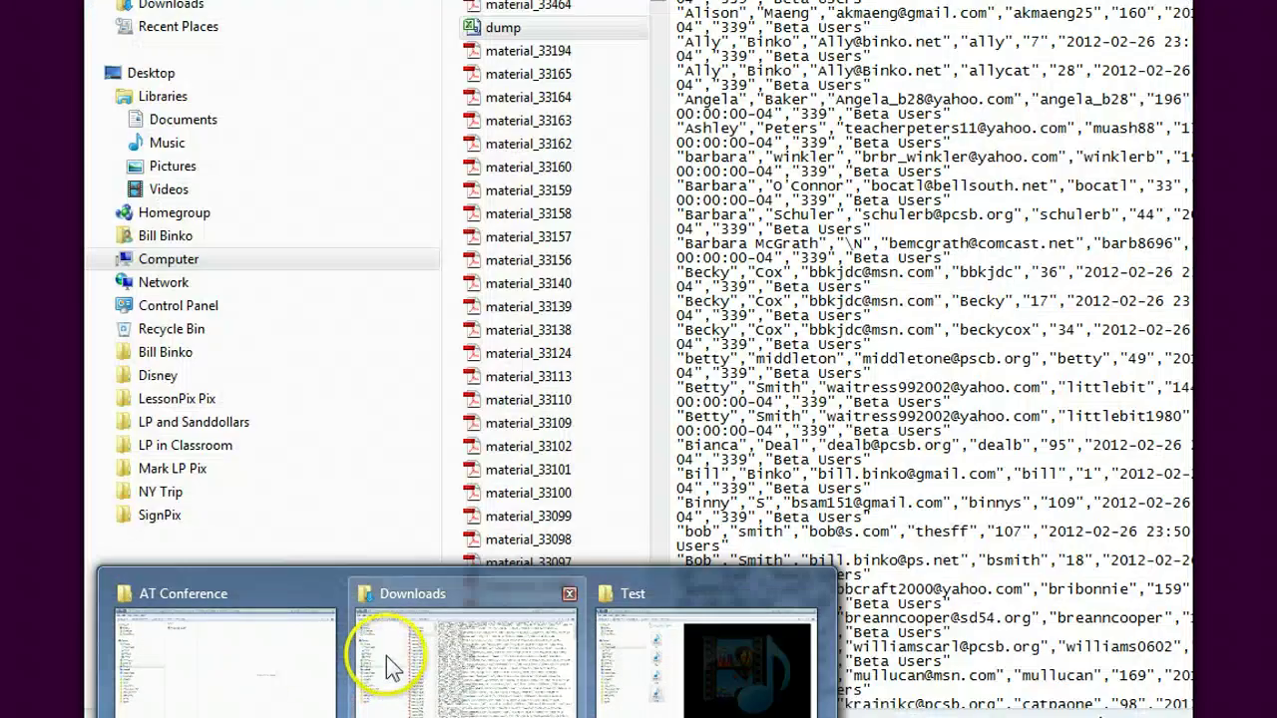
left_click(386, 655)
left_click(182, 121)
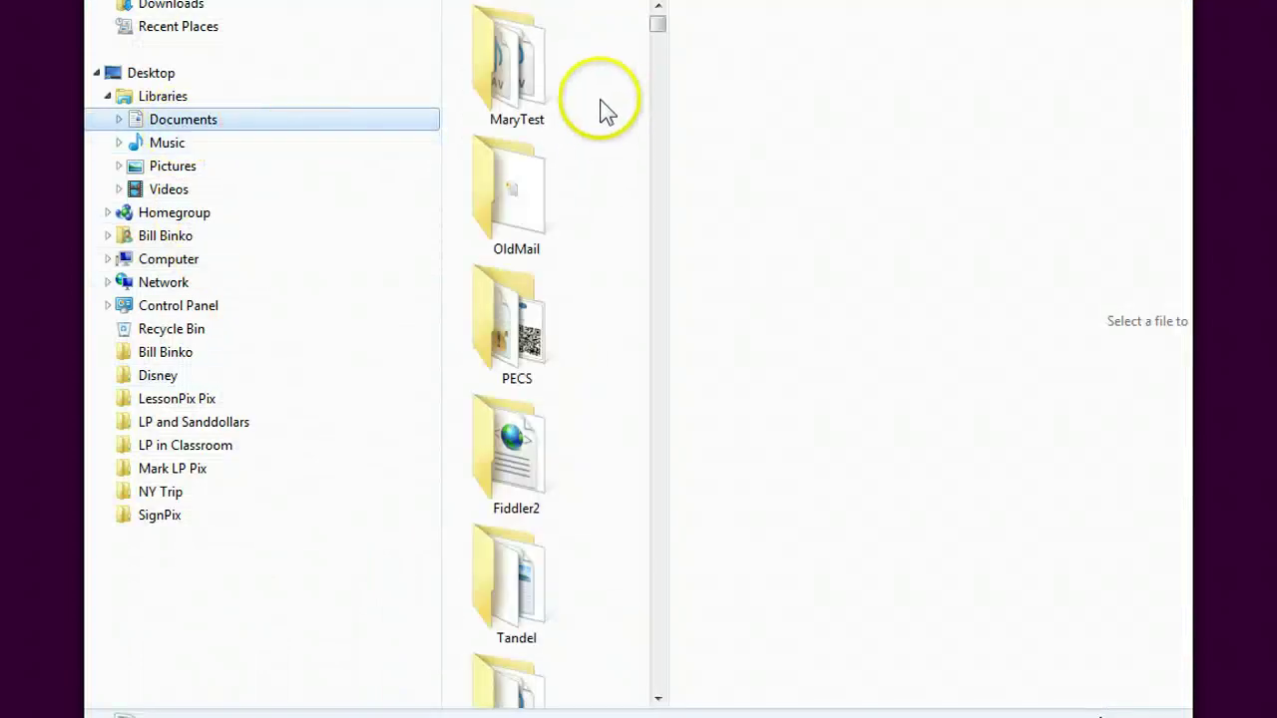
double_click(514, 84)
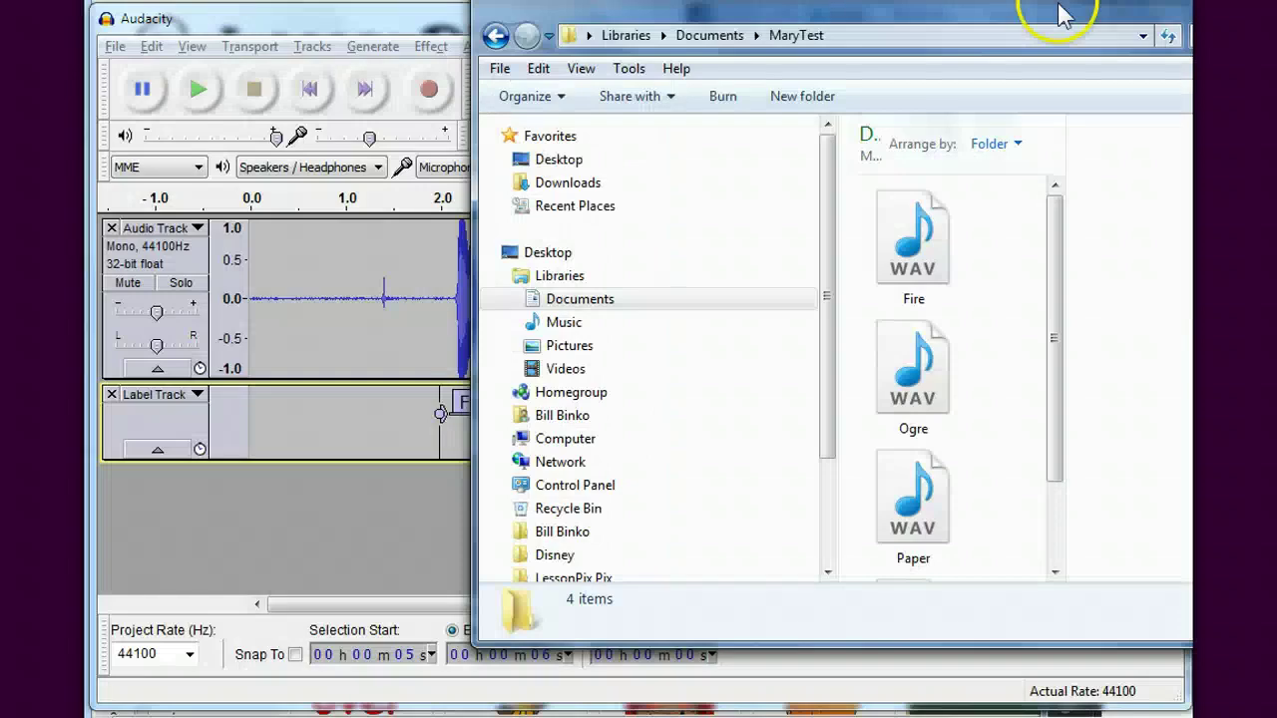
left_click_drag(1022, 20, 661, 43)
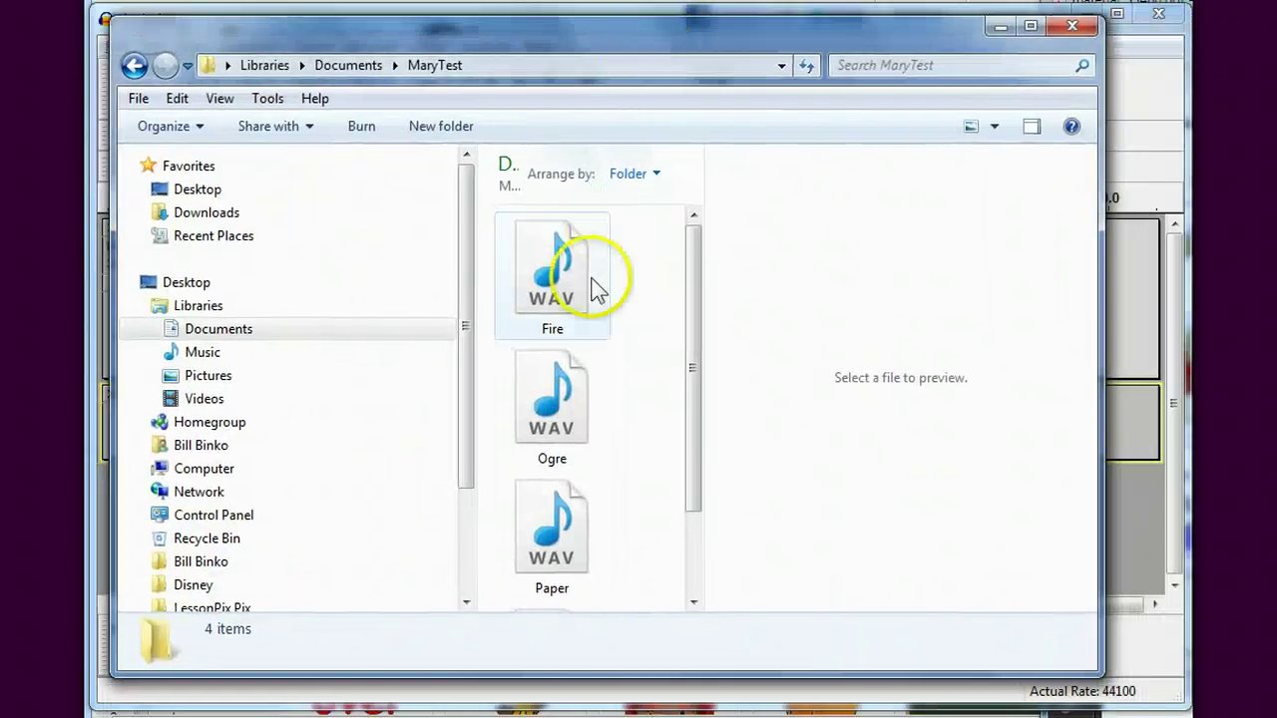
Preview the Fire, Ogre and Paper WAV files, then close the folder window
left_click(562, 282)
left_click(901, 518)
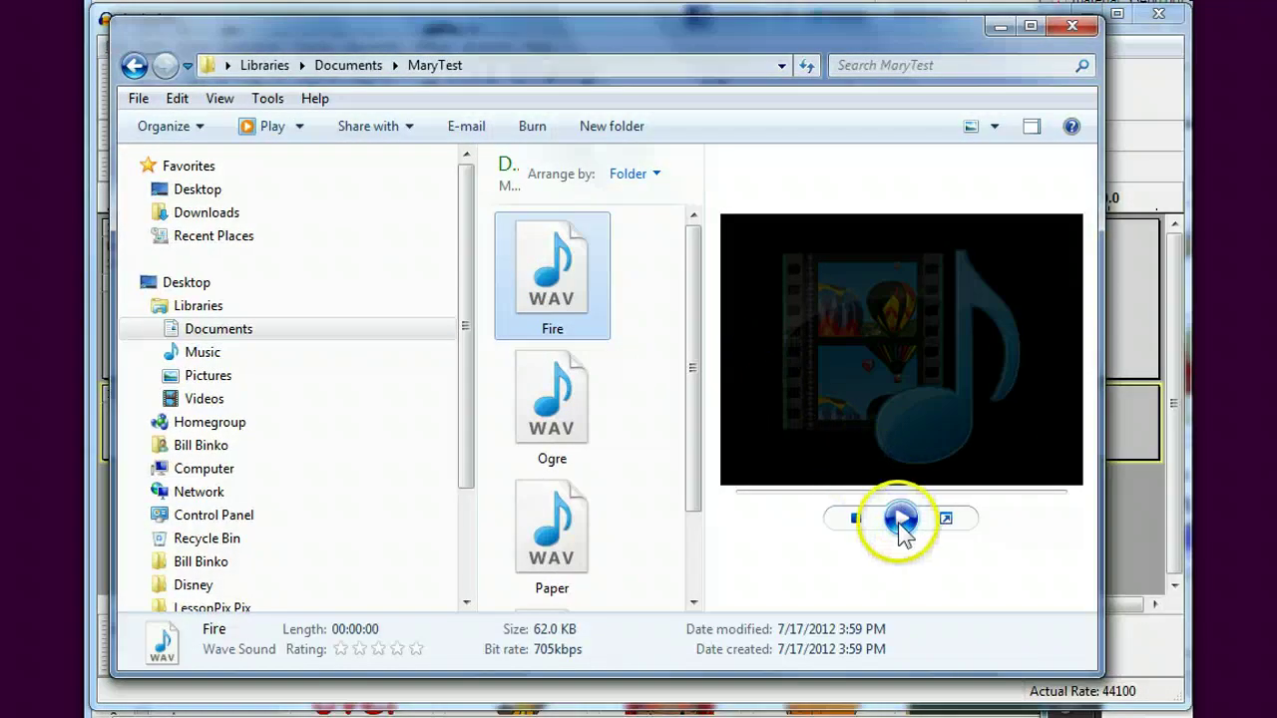
left_click(544, 422)
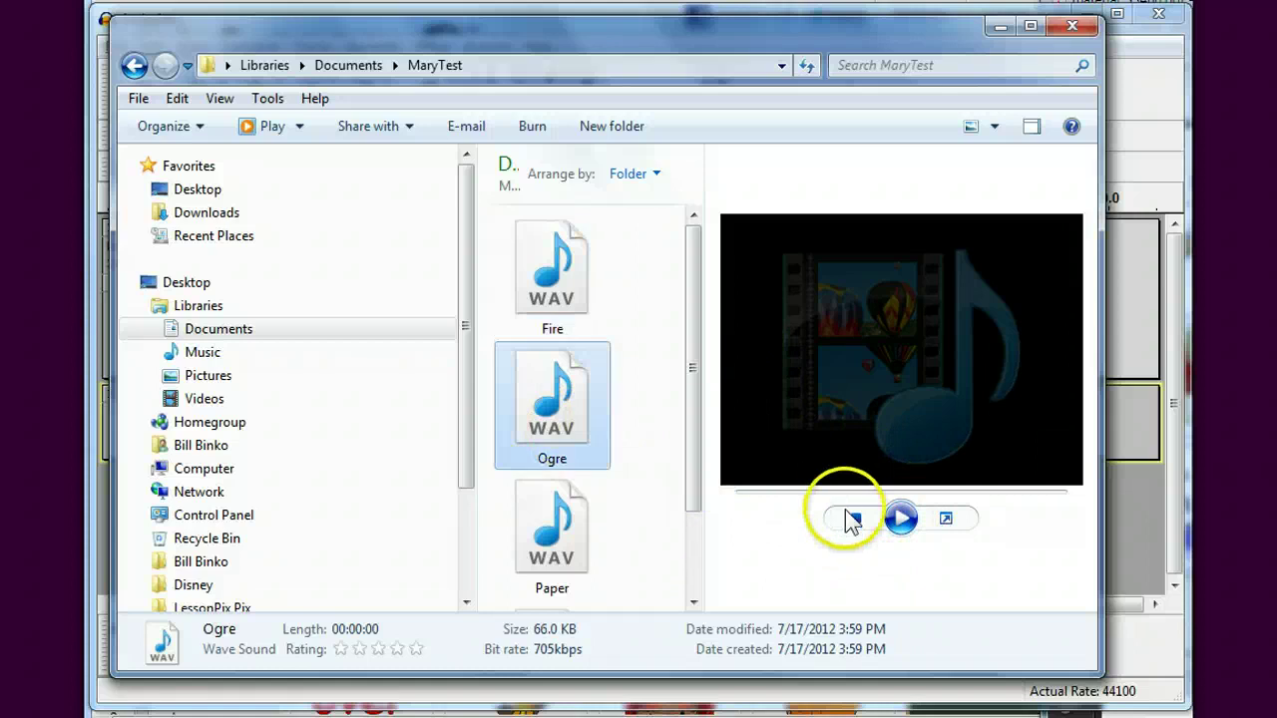
left_click(894, 523)
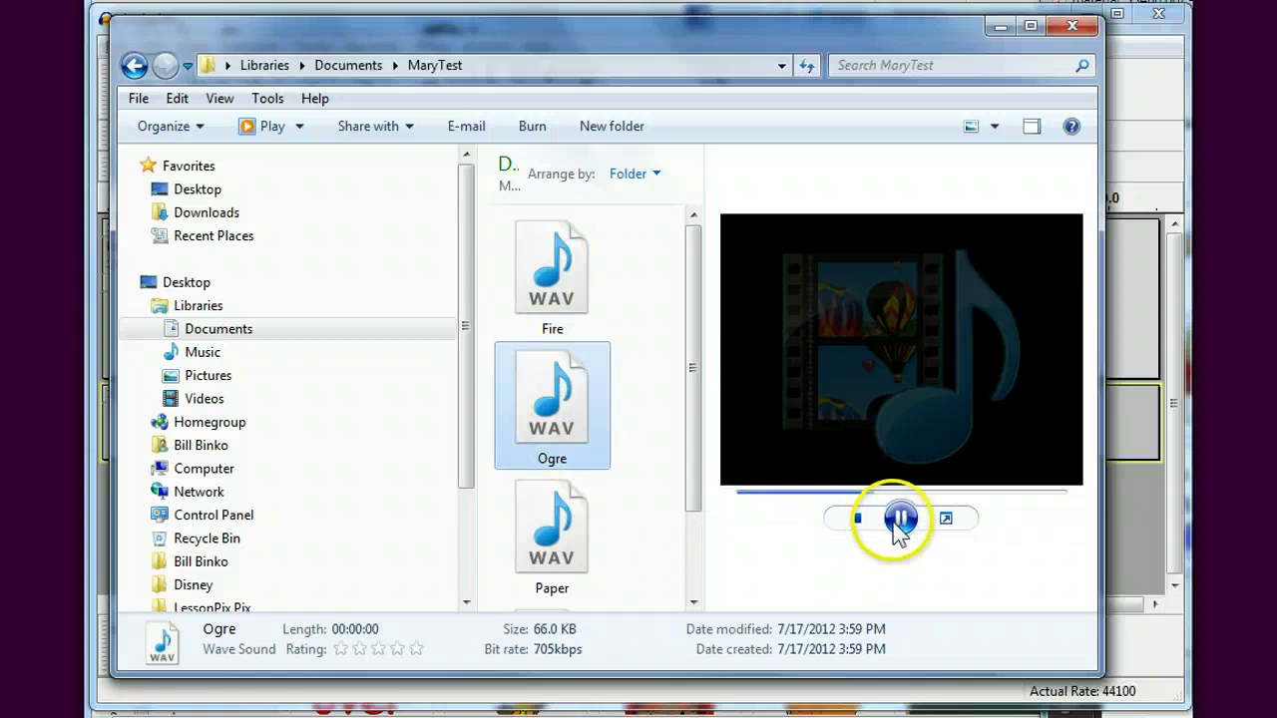
left_click(598, 517)
left_click(899, 520)
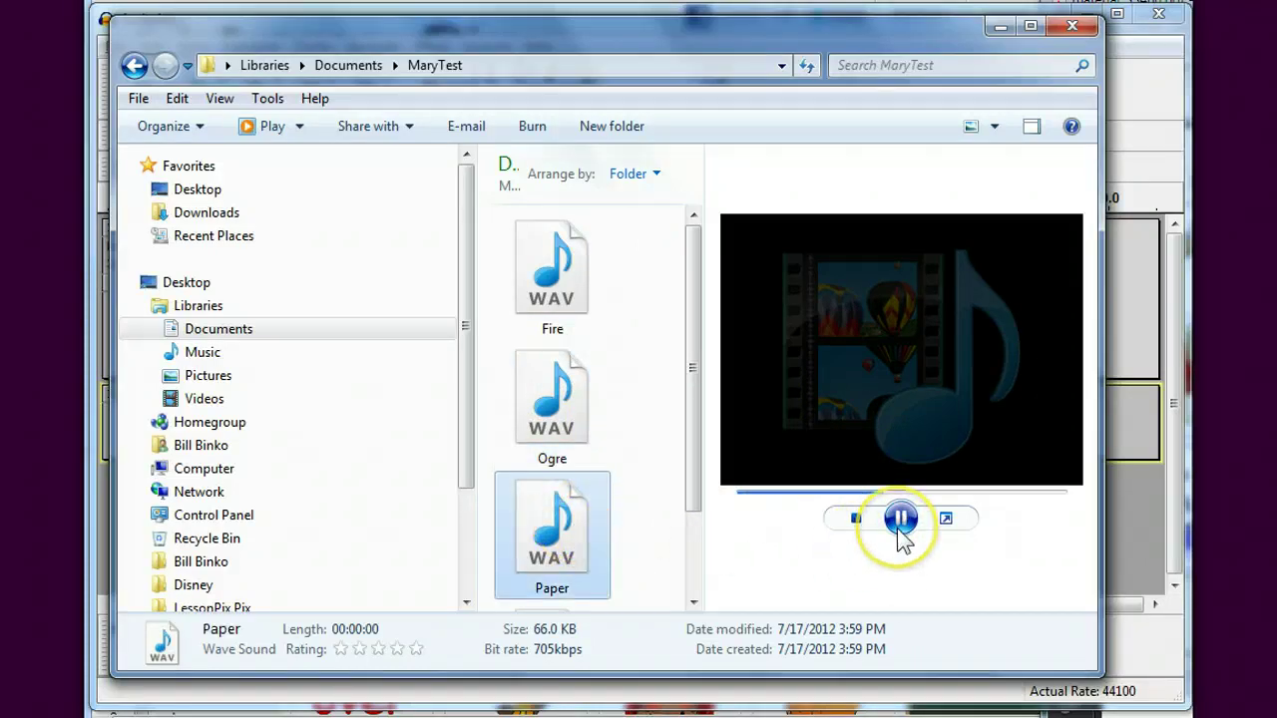
left_click(1073, 26)
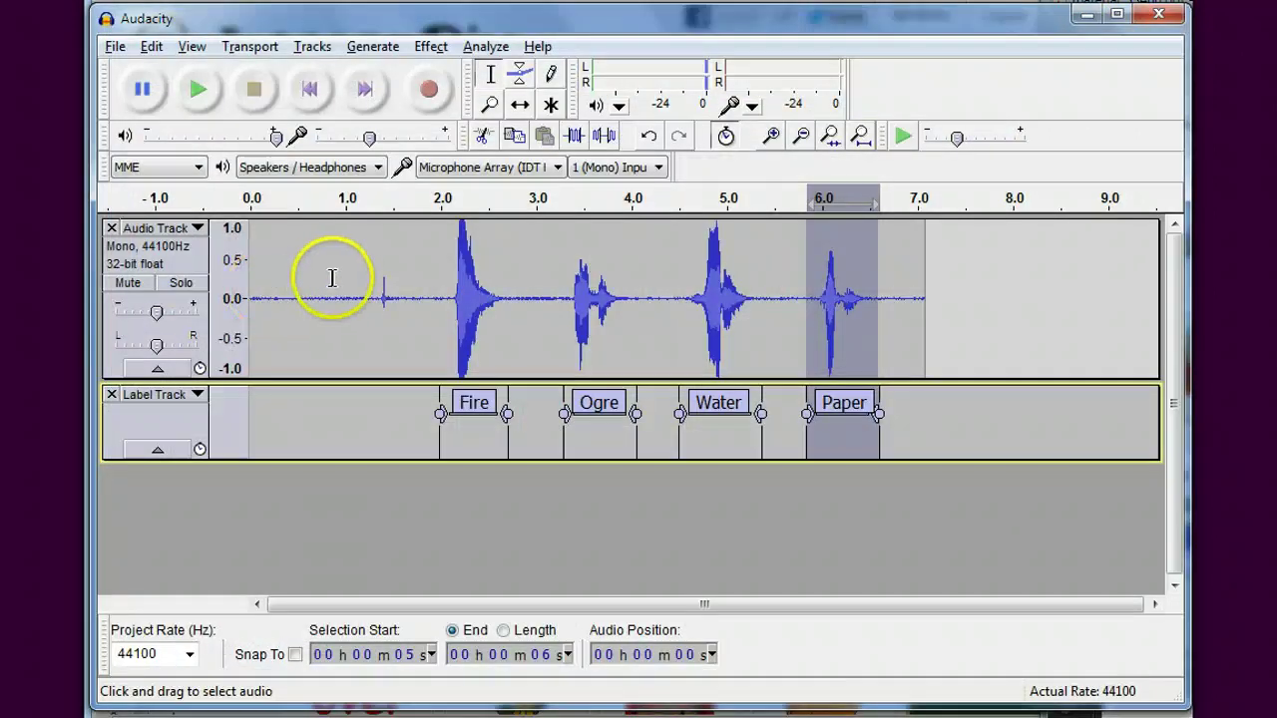
left_click(372, 280)
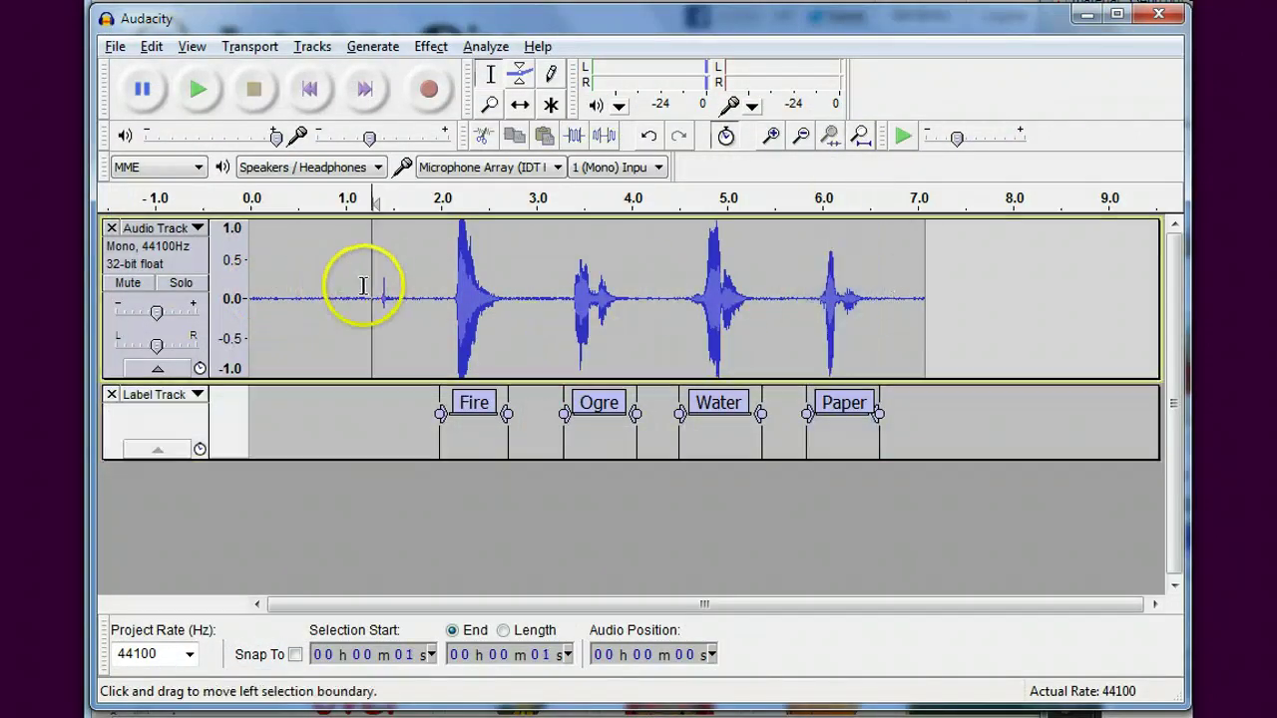
left_click_drag(354, 283, 900, 313)
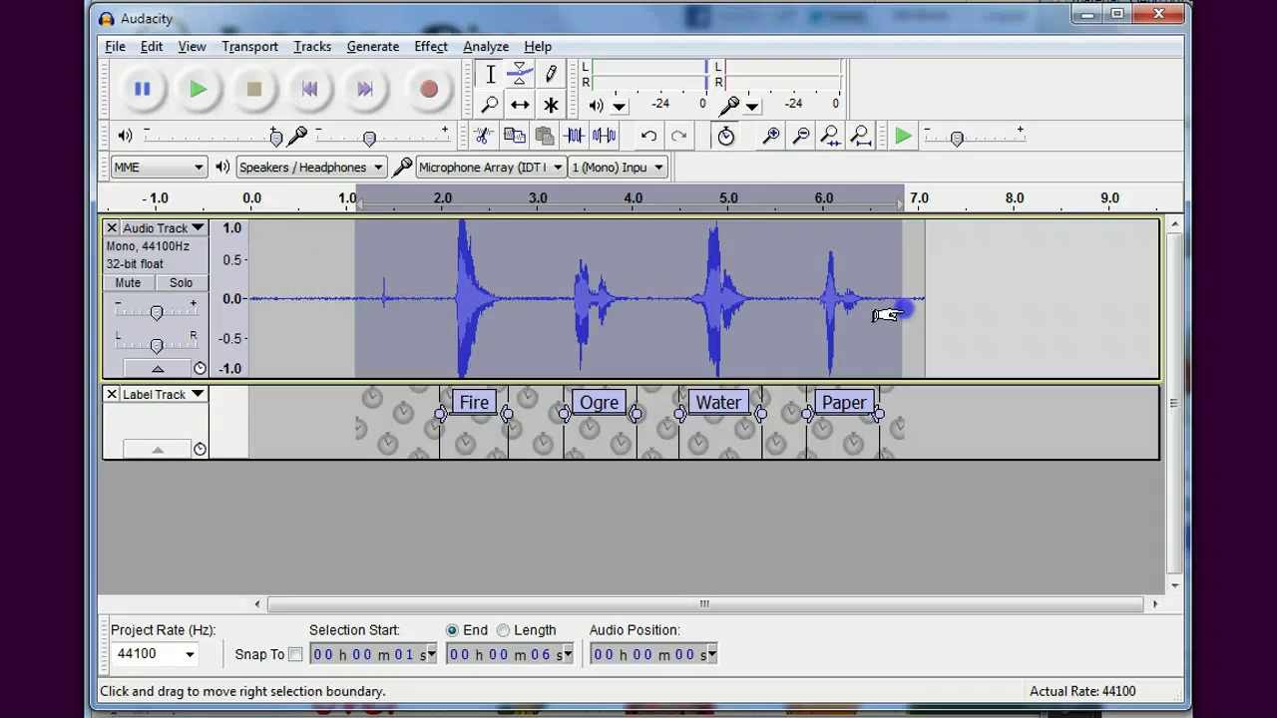
left_click(430, 45)
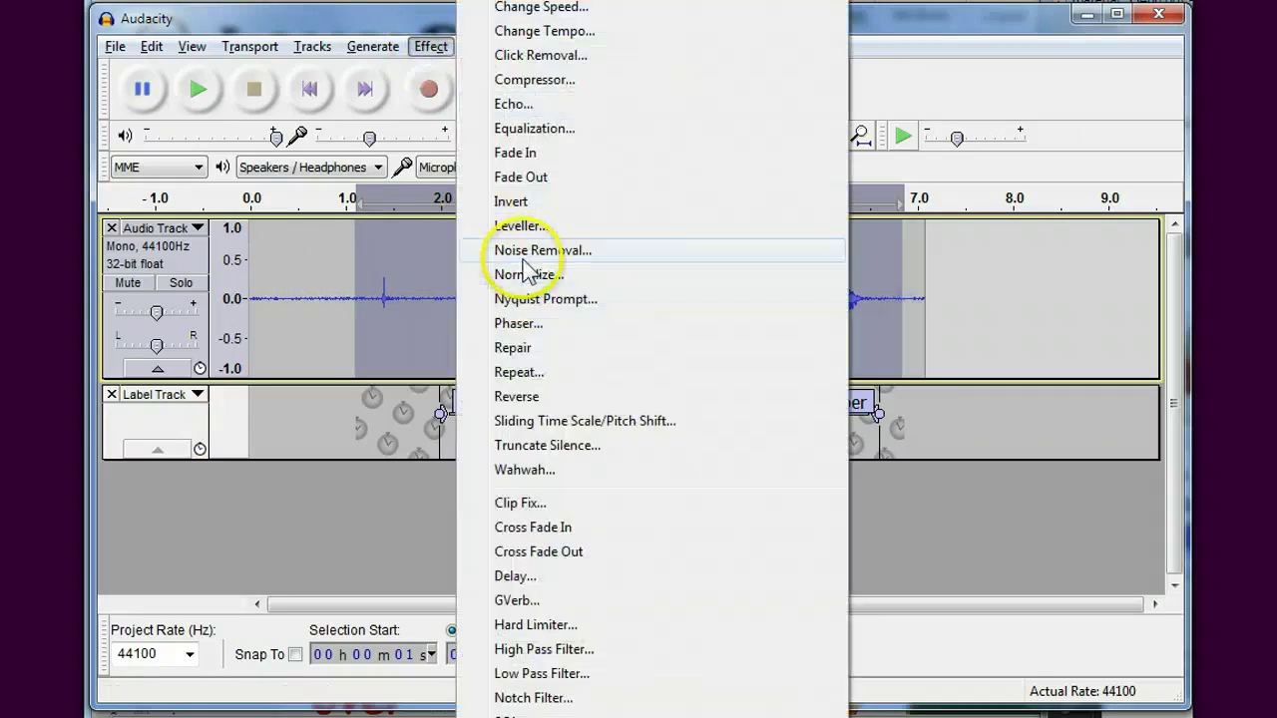
left_click(524, 257)
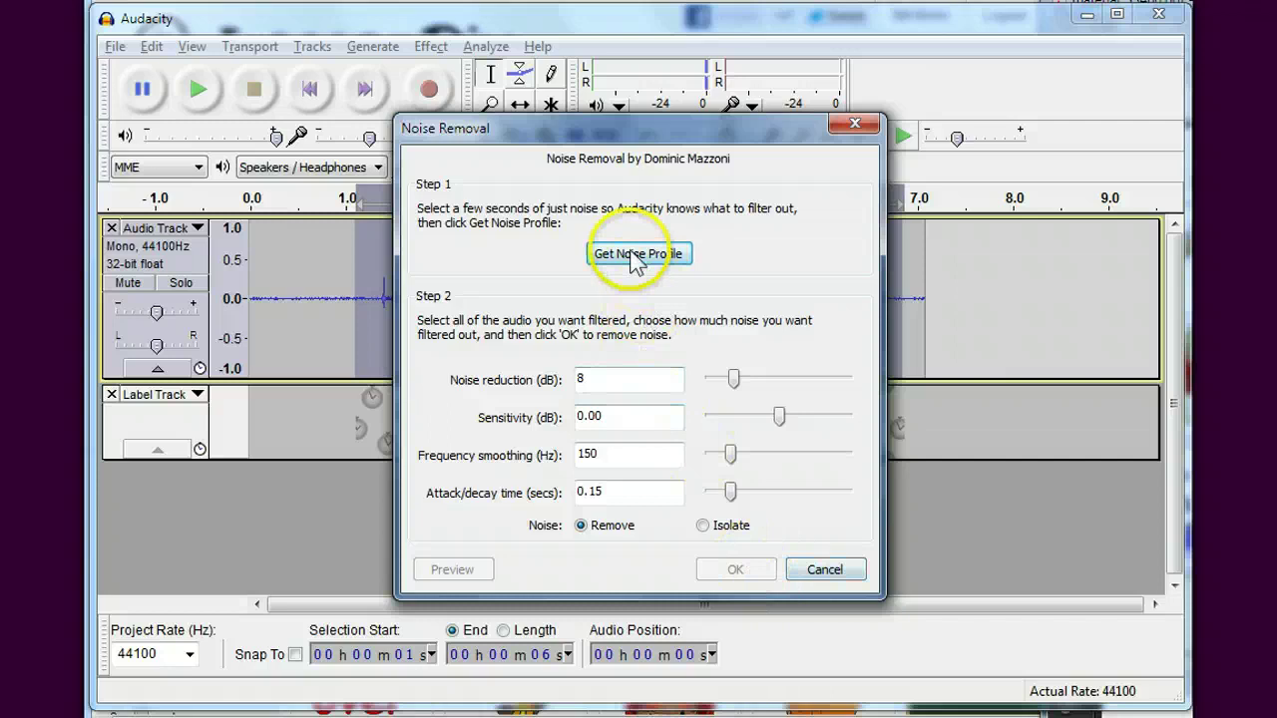
left_click(814, 570)
left_click(644, 321)
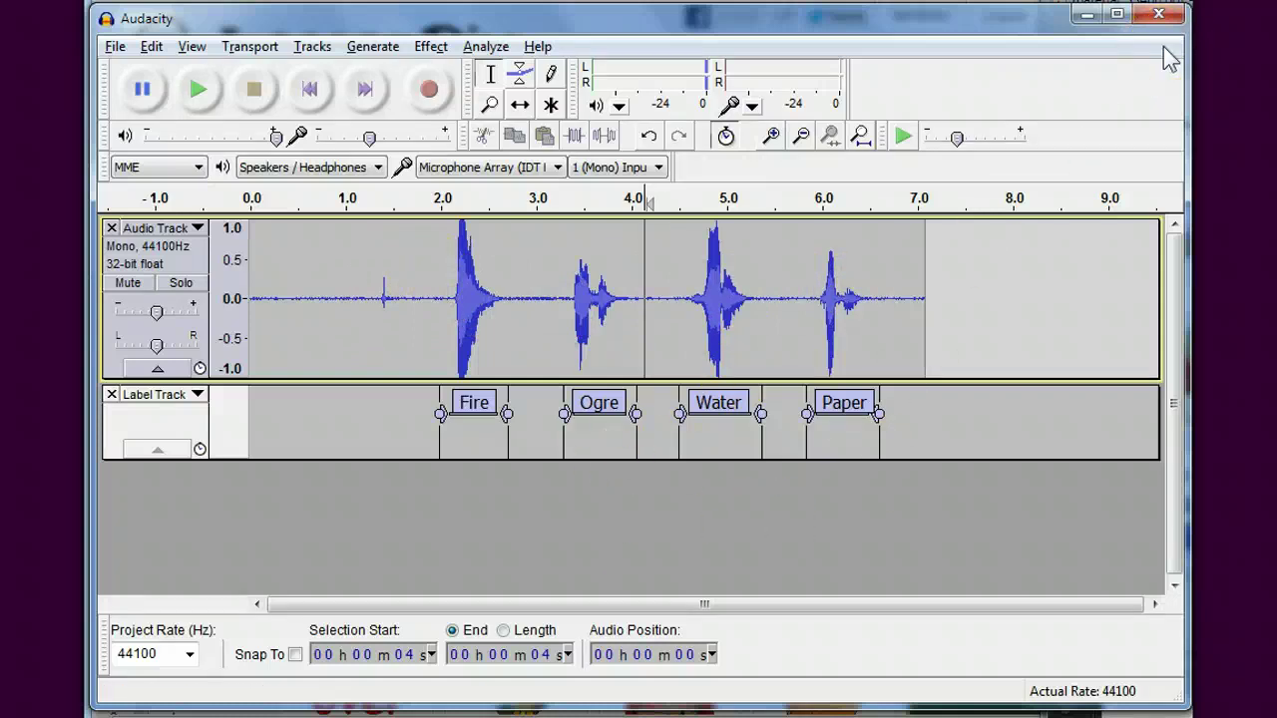
Minimize Audacity and bring the LessonPix SoundFinder page to the front
left_click(1091, 17)
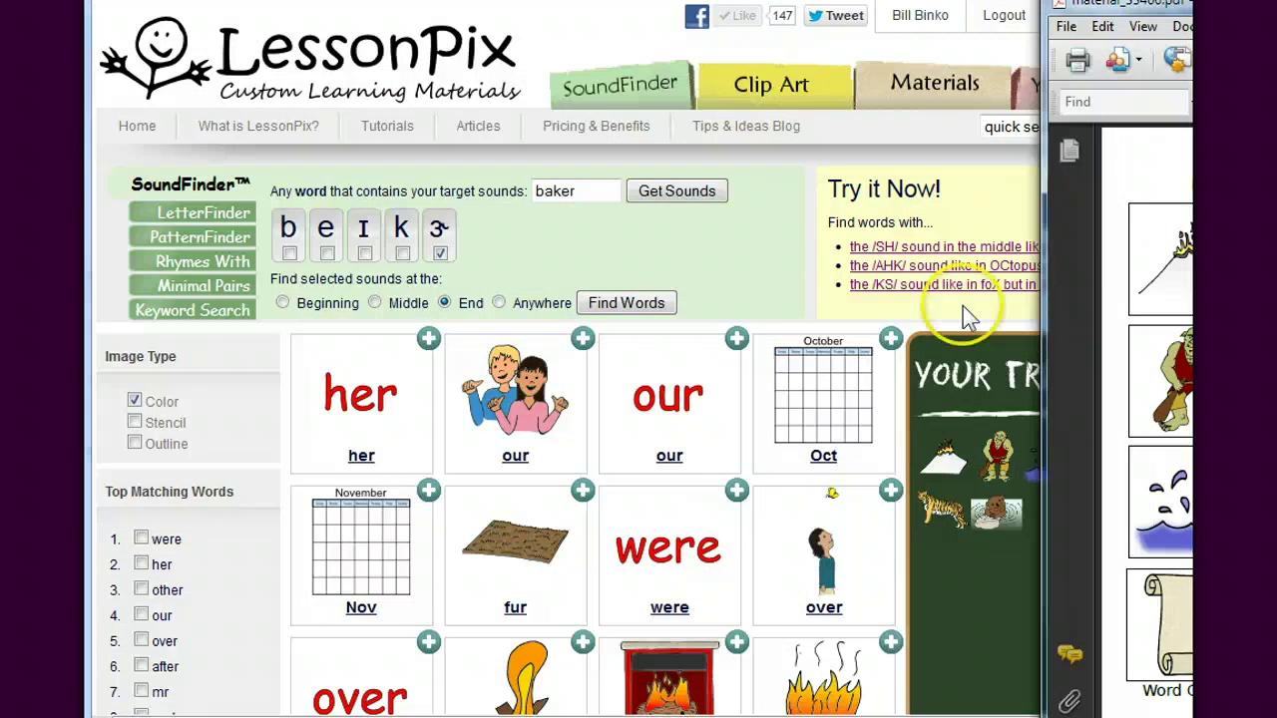
left_click(380, 18)
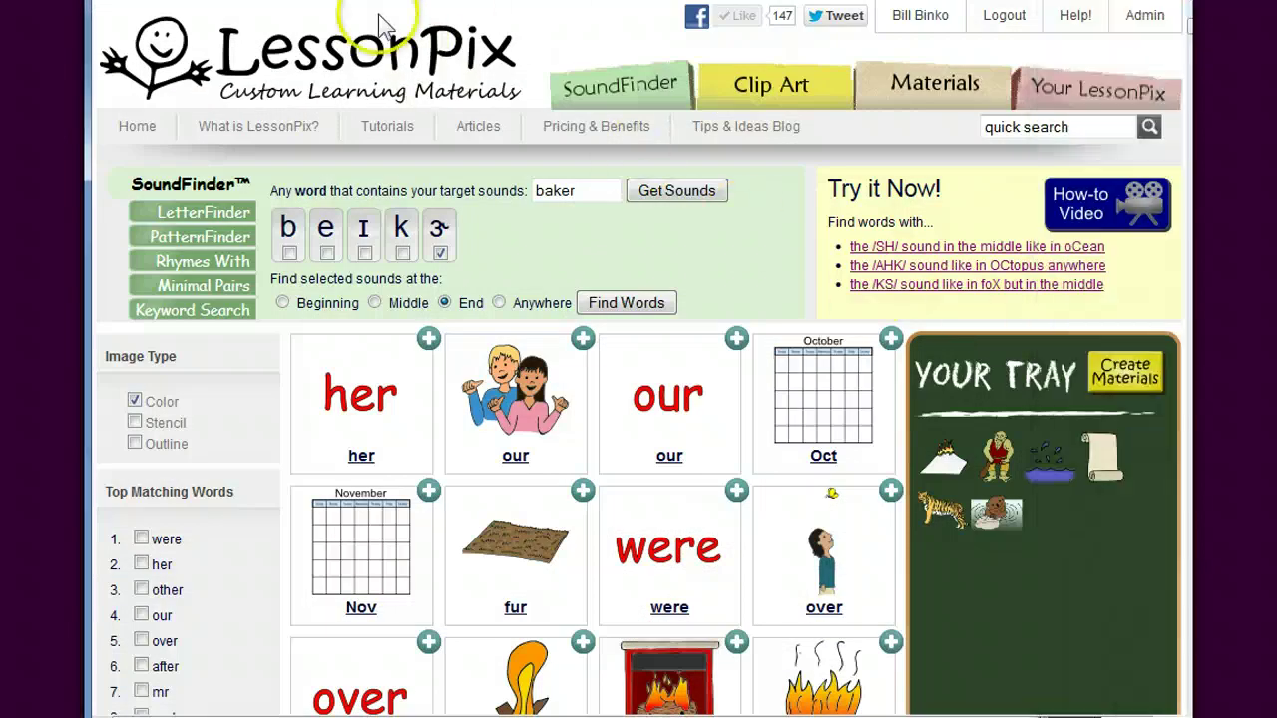